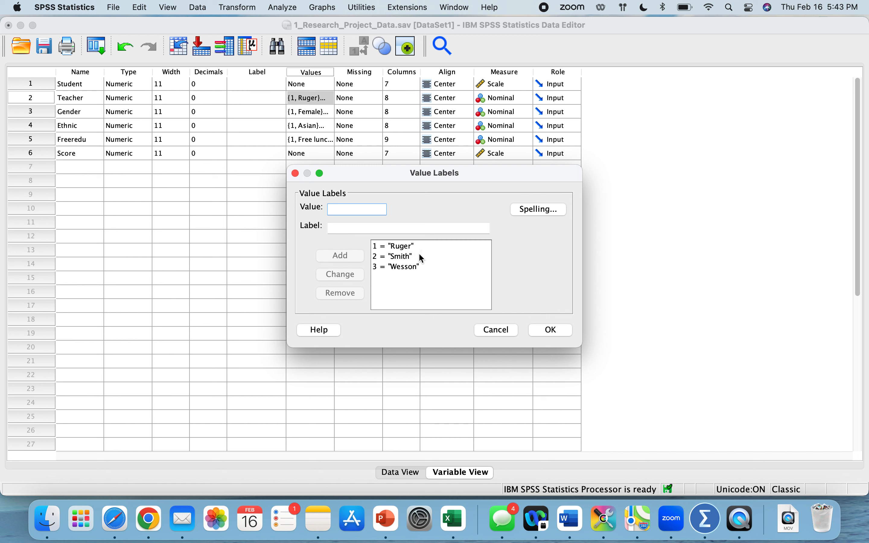
Step: Review the value labels defined for the Teacher variable and close them
left_click(420, 256)
left_click(424, 266)
left_click(544, 332)
Step: Add a new variable named method below Score in the variable list
left_click(82, 167)
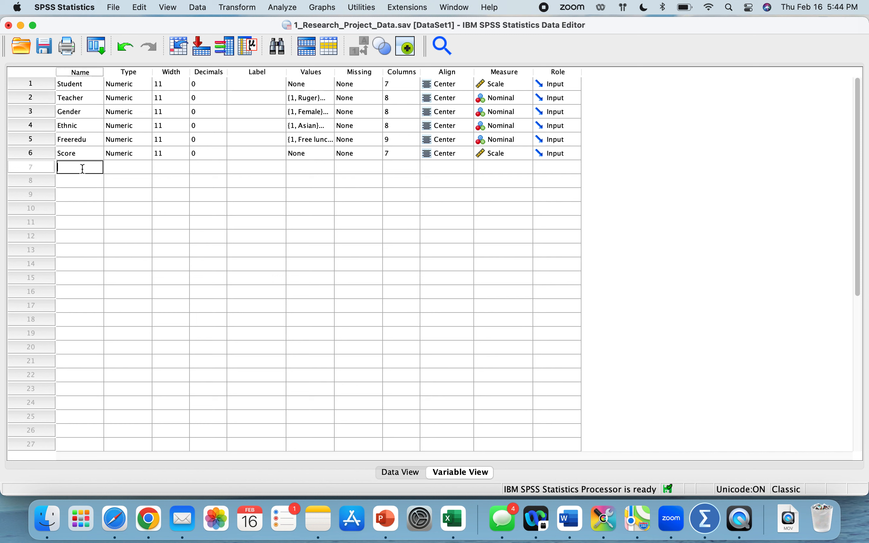
type("method")
key("Return")
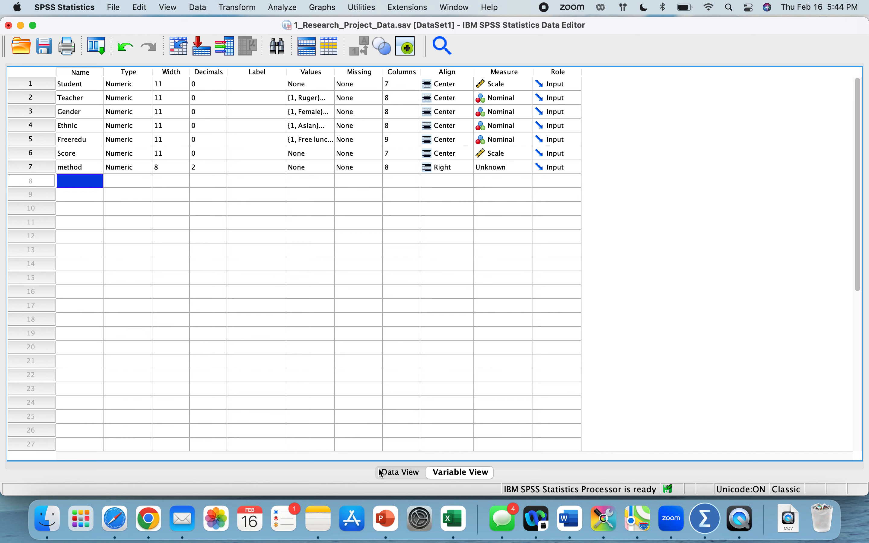
Step: In the data grid, enter 1 in the method column for cases 1 to 18 and case 20
left_click(408, 474)
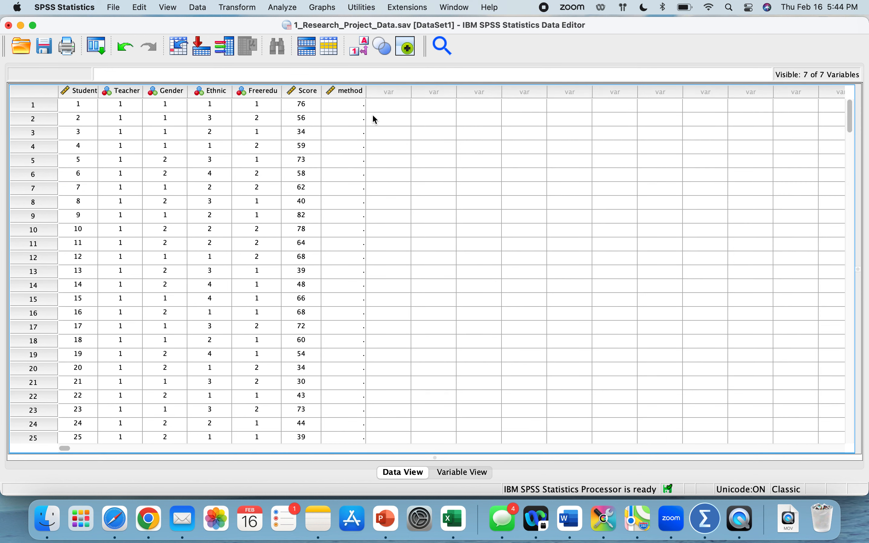
left_click(346, 108)
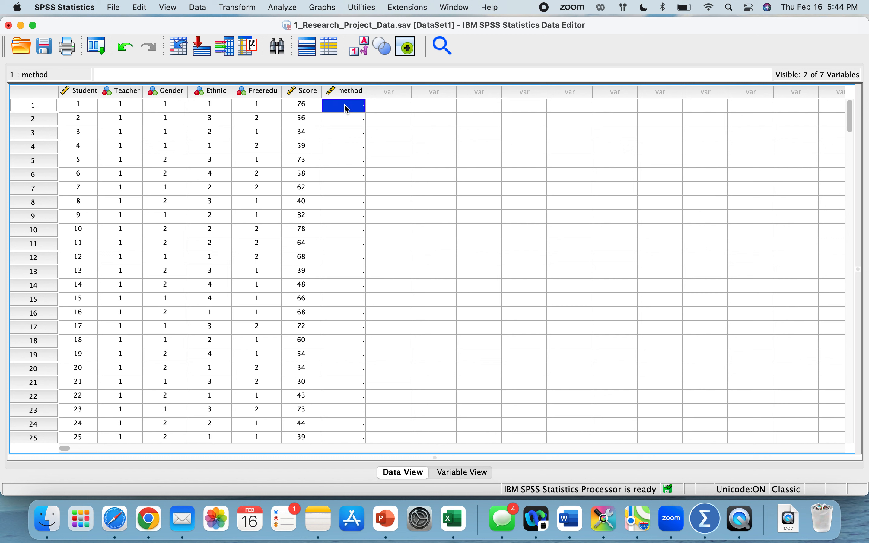
type("1 1 1 1 1 1 1")
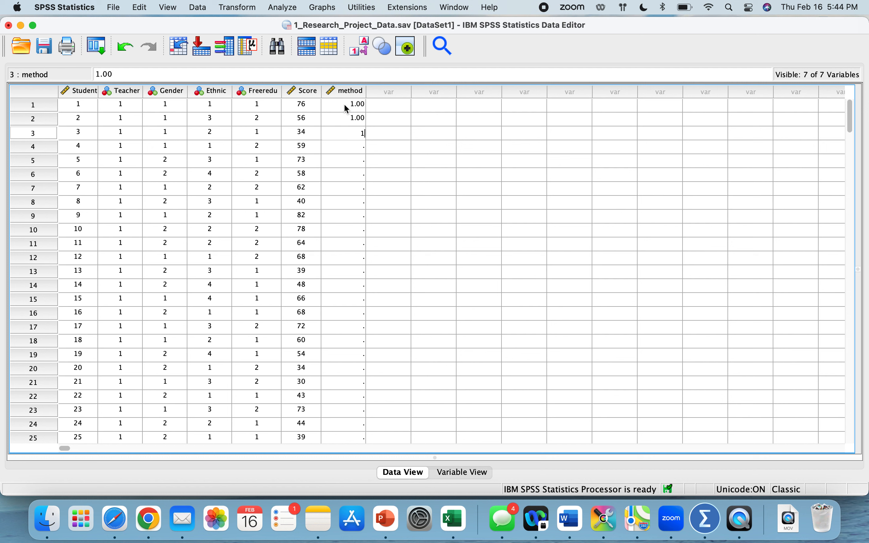
key("Return")
type("1")
key("Return")
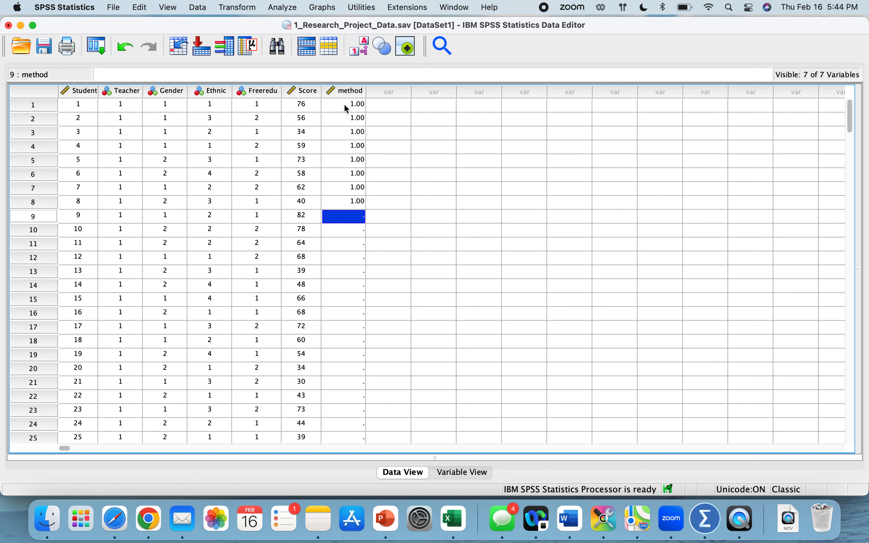
type("1")
key("Return")
type("1")
key("Return")
type("1 1 1 1 1 1 1 1  1")
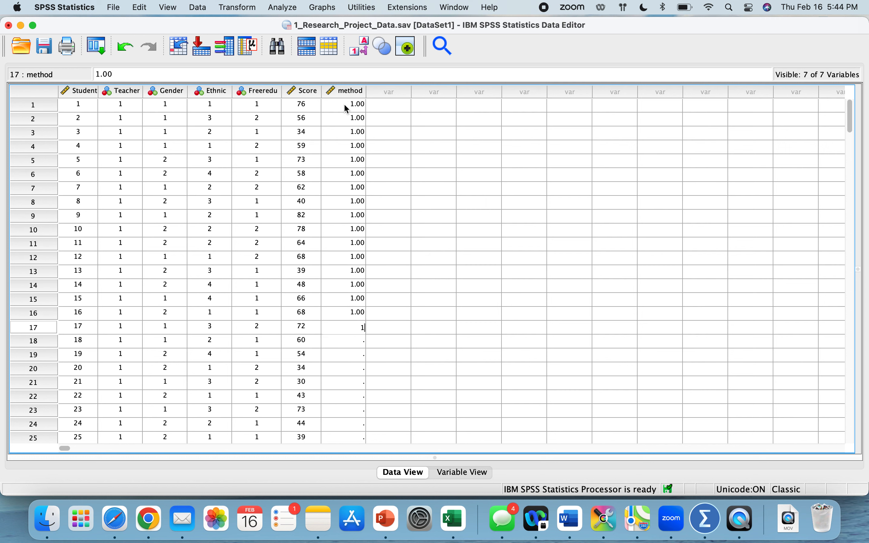
key("Return")
key("Return")
key("Return")
key("Return")
Step: Go down the method column through the cases of all three teachers as far as case 170
key("Return")
key("Return")
key("Return")
key("Return")
key("Return")
key("Return")
key("Return")
key("Return")
key("Return")
key("Return")
key("Return")
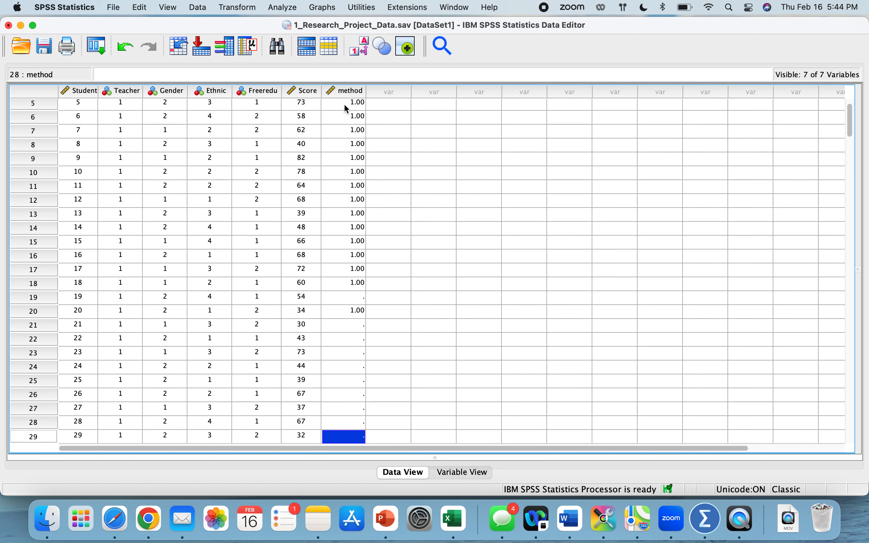
key("Return")
key("Return")
key("Return")
key("Return")
key("Return")
key("Return")
key("Return")
key("Return")
key("Return")
key("Return")
key("Return")
key("Return")
key("Return")
key("Return")
key("Return")
key("Return")
key("Return")
key("Return")
key("Return")
key("Return")
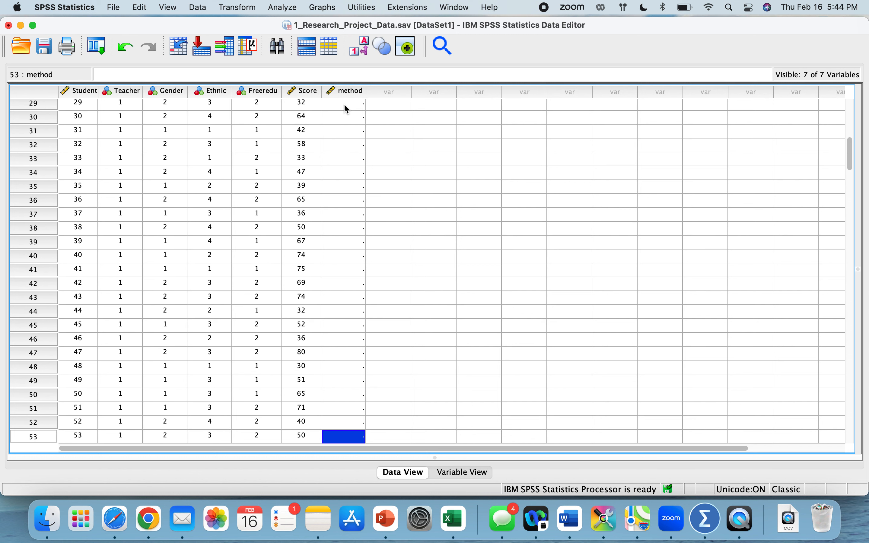
key("Return")
key("Return")
key("Return")
key("Return")
key("Return")
key("Return")
key("Return")
key("Return")
key("Return")
key("Return")
key("Return")
key("Return")
key("Return")
key("Return")
key("Return")
key("Return")
key("Return")
key("Return")
key("Return")
key("Return")
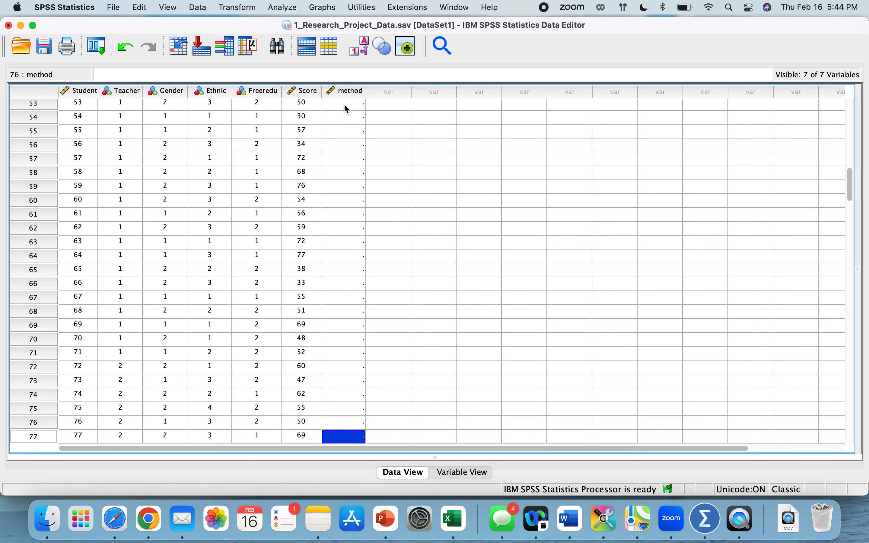
key("Return")
key("Return")
key("Return")
key("Return")
key("Return")
key("Return")
key("Return")
key("Return")
key("Return")
key("Return")
key("Return")
key("Return")
key("Return")
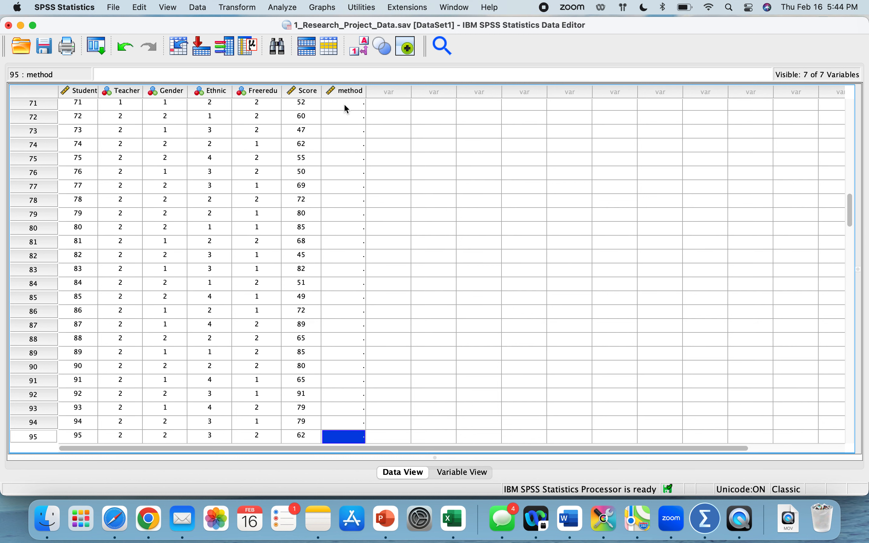
key("Return")
key("Return")
key("Return")
key("Return")
key("Return")
key("Return")
key("Return")
key("Return")
key("Return")
key("Return")
key("Return")
key("Return")
key("Return")
key("Return")
key("Return")
key("Return")
key("Return")
key("Return")
key("Return")
key("Return")
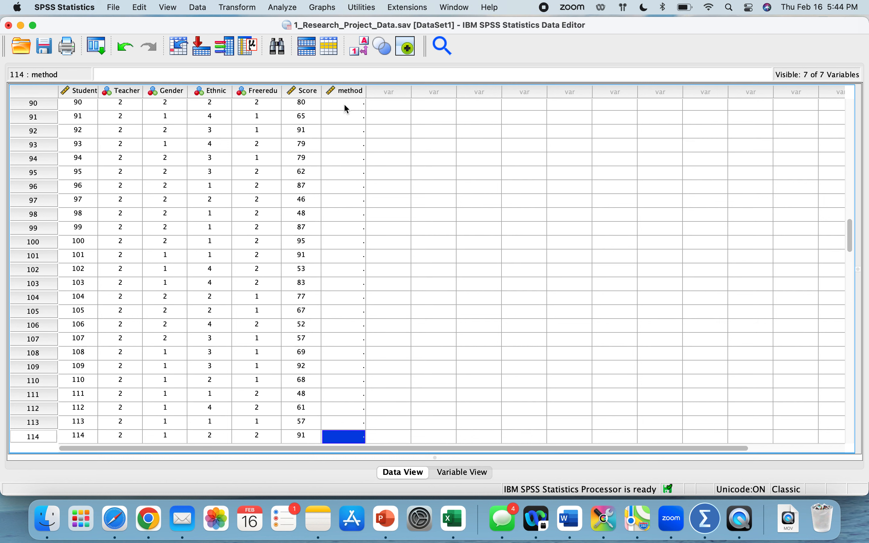
key("Return")
key("Return")
key("Return")
key("Return")
key("Return")
key("Return")
key("Return")
key("Return")
key("Return")
key("Return")
key("Return")
key("Return")
key("Return")
key("Return")
key("Return")
key("Return")
key("Return")
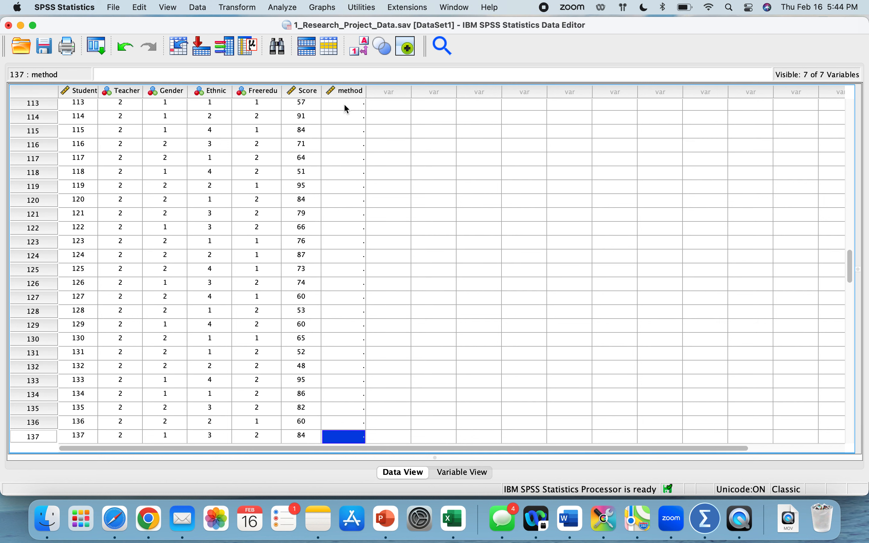
key("Return")
key("Return")
key("Return")
key("Return")
key("Return")
key("Return")
key("Return")
key("Return")
key("Return")
key("Return")
key("Return")
key("Return")
key("Return")
key("Return")
key("Return")
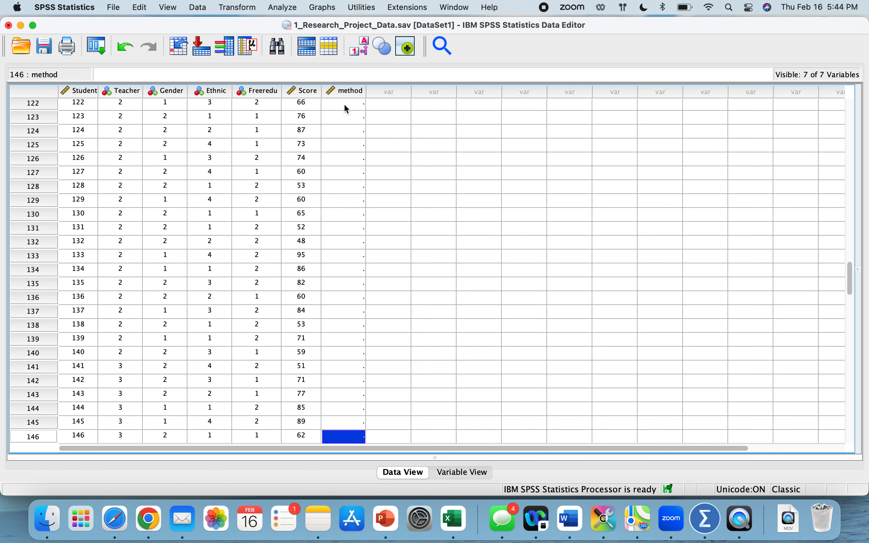
key("Return")
key("Return")
key("Return")
key("Return")
key("Return")
key("Return")
key("Return")
key("Return")
key("Return")
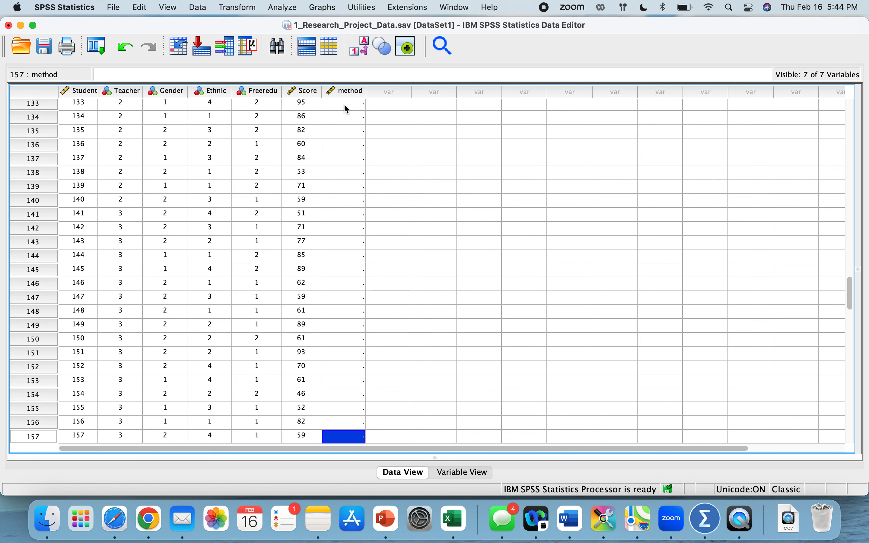
key("Return")
key("Return")
key("Return")
key("Return")
key("Return")
key("Return")
key("Return")
key("Return")
key("Return")
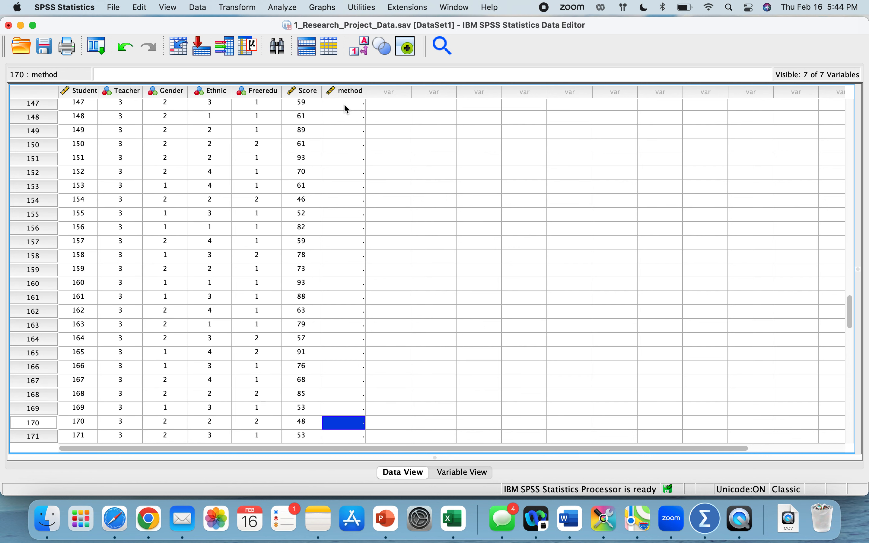
Step: Enter 1 in the method column for the last Teacher 2 students, cases 135 to 140
key("Up")
key("Up")
key("Up")
key("Up")
key("Up")
key("Up")
key("Up")
key("Up")
key("Up")
key("Up")
key("Up")
key("Up")
key("Up")
key("Up")
key("Up")
key("Up")
key("Up")
key("Up")
key("Up")
key("Up")
key("Up")
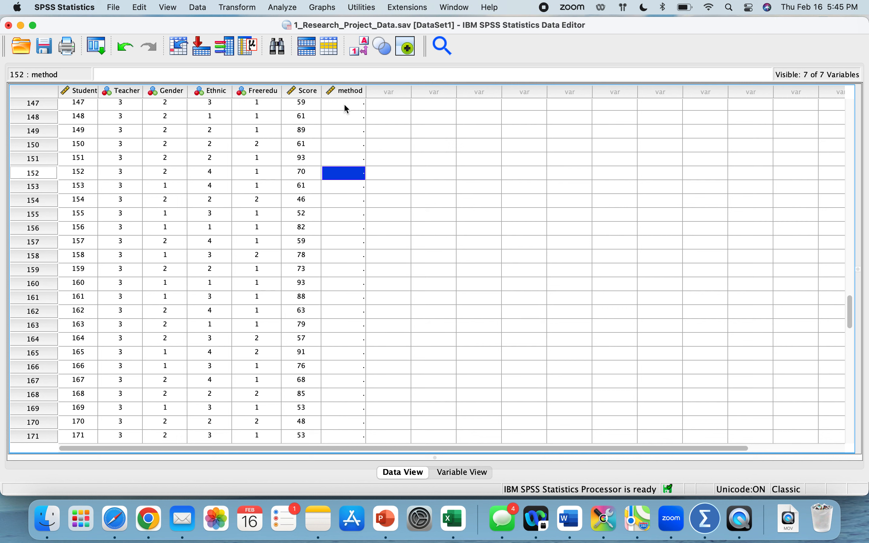
key("Up")
key("Up")
key("Up")
key("Up")
key("Up")
key("Up")
key("Up")
key("Up")
key("Up")
key("Up")
key("Up")
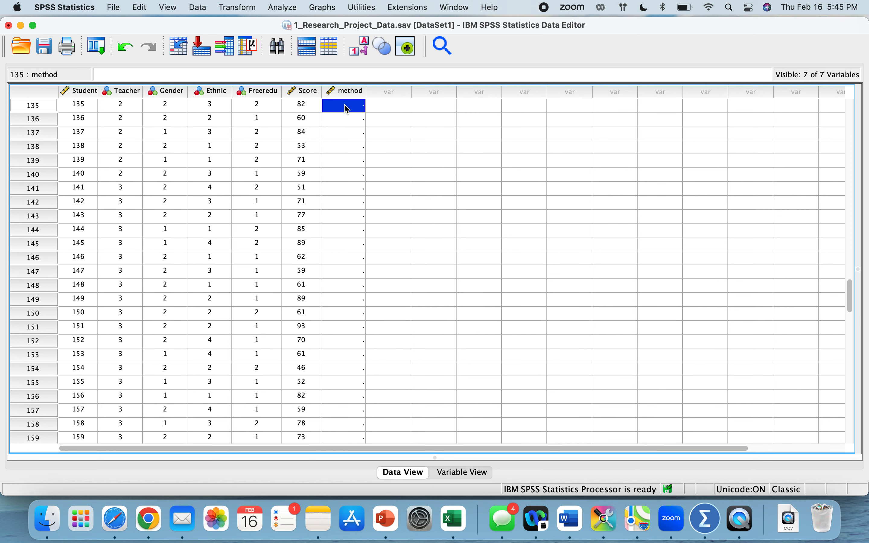
type("11")
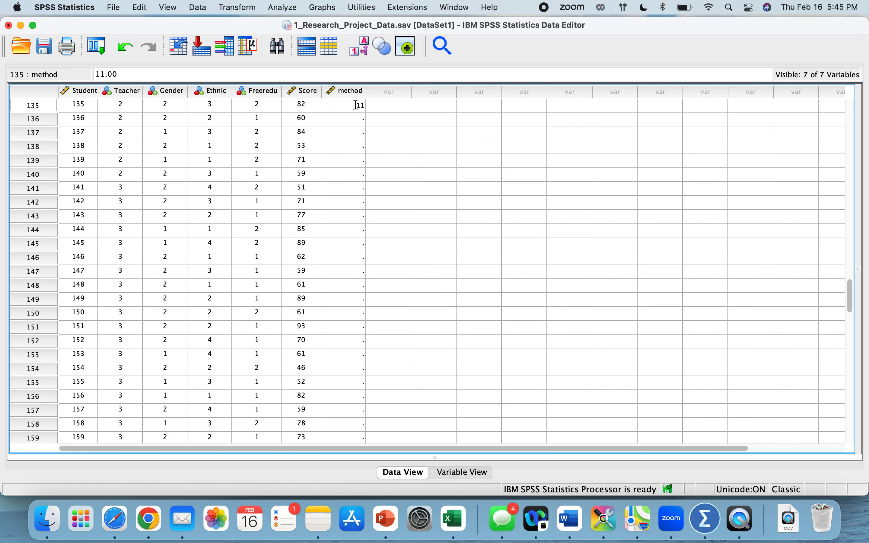
left_click(357, 105)
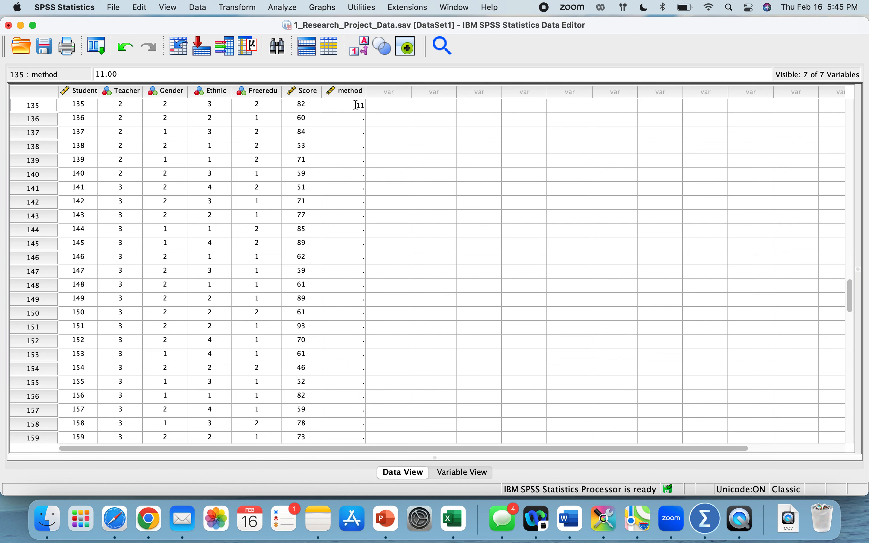
key("BackSpace")
left_click(359, 108)
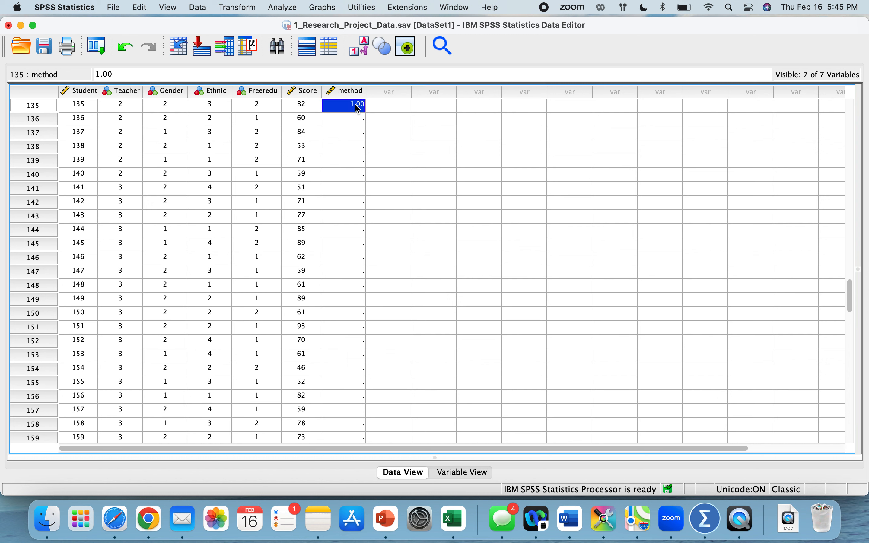
key("Return")
type("1")
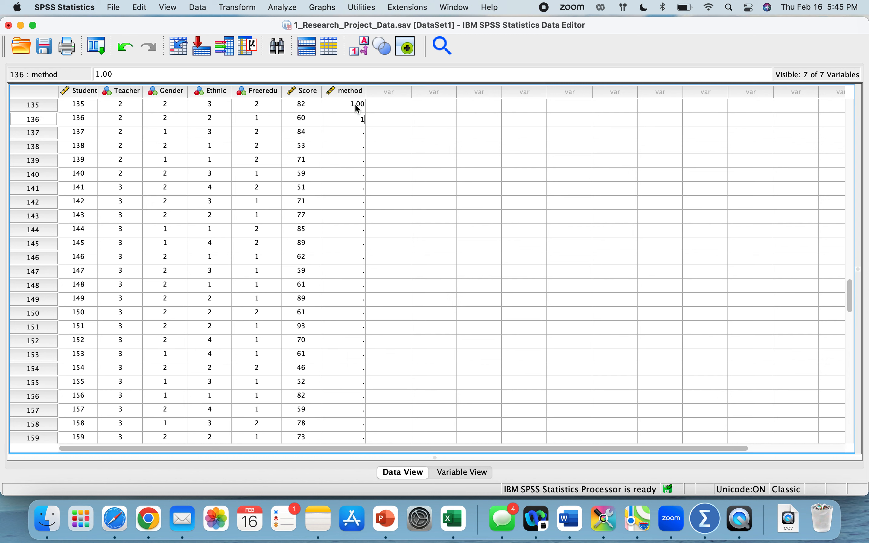
key("Return")
type("1")
key("Return")
type("1")
key("Return")
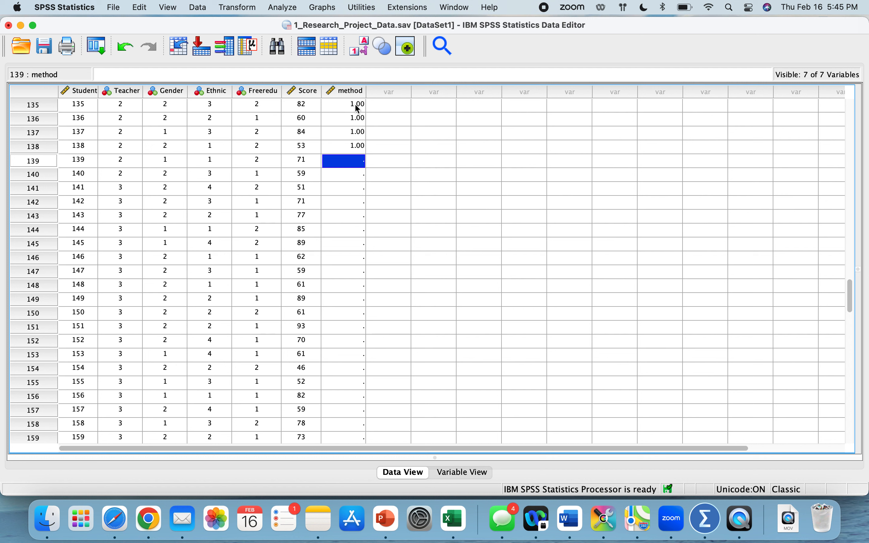
type("1")
key("Return")
type("1")
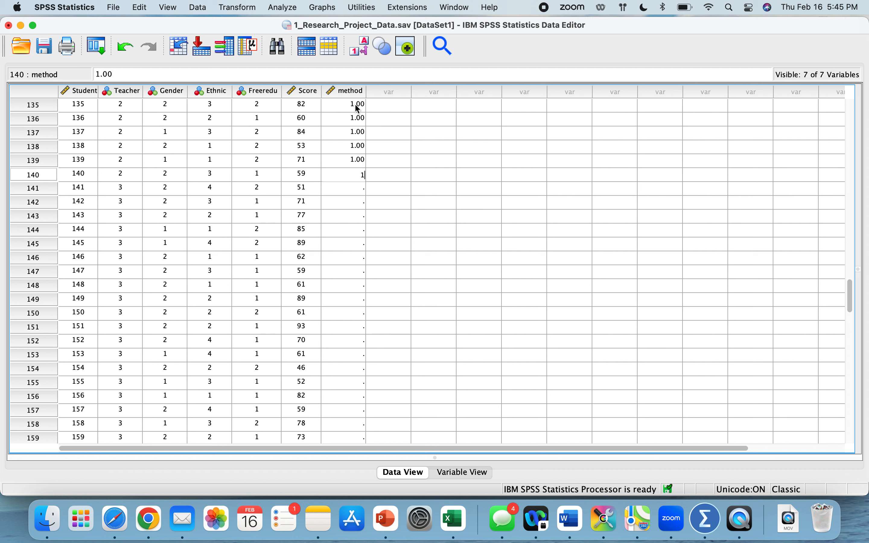
key("Return")
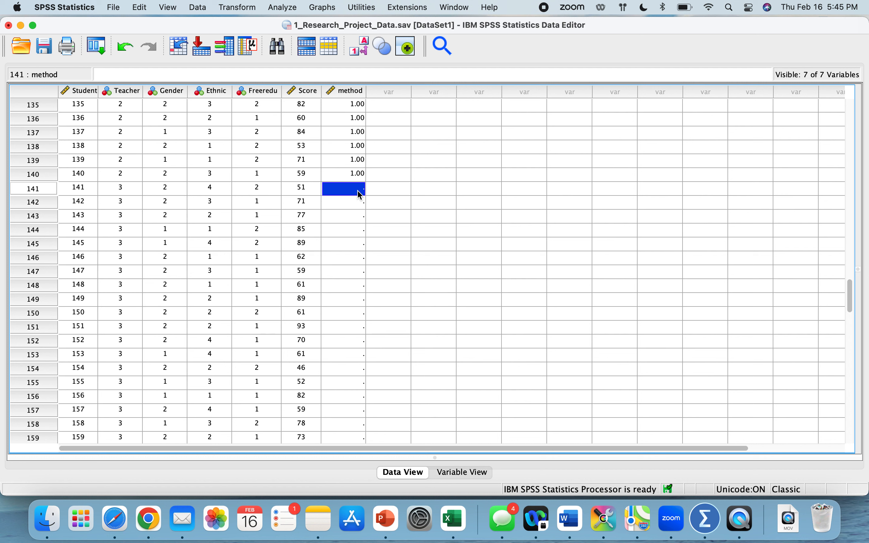
Step: Enter 2 in the method column for all Teacher 3 students, cases 141 to 216
type("2")
key("Return")
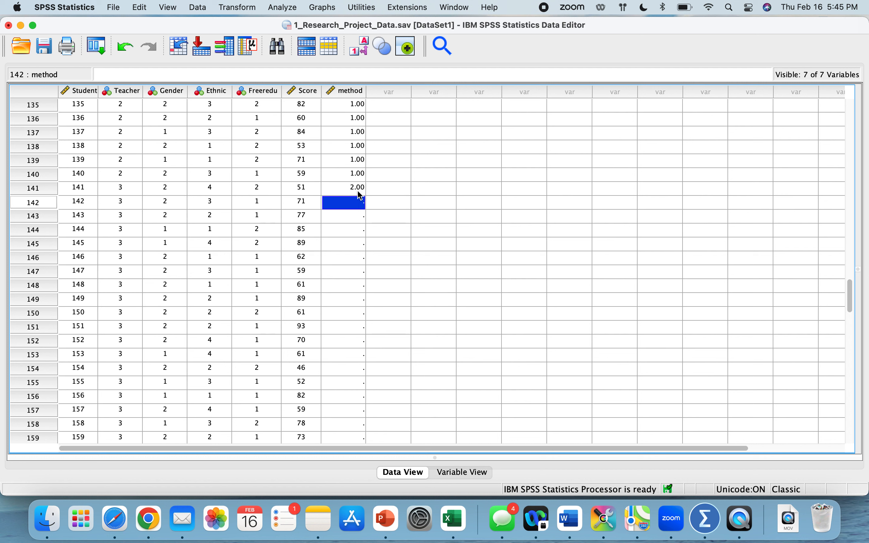
type("2")
key("Return")
type("2")
key("Return")
type("2")
key("Return")
type("2")
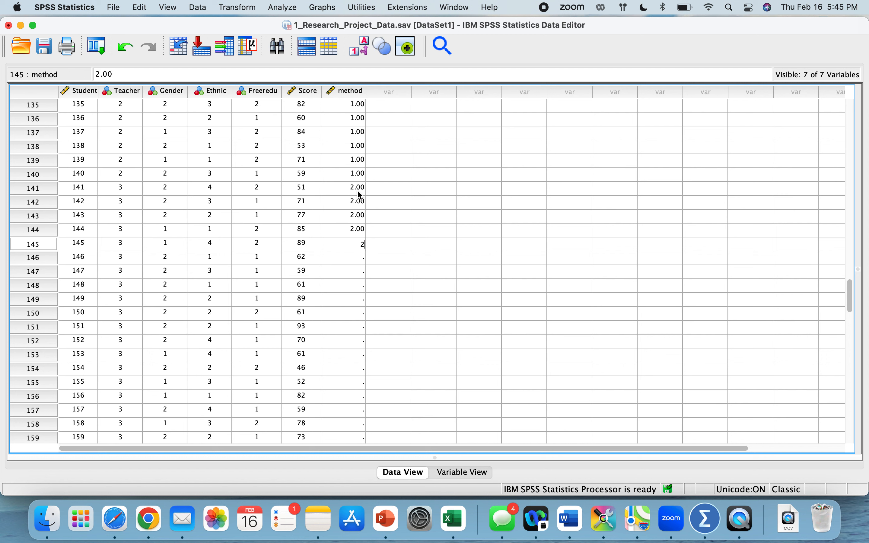
key("Return")
type("2")
key("Return")
type("2")
key("Return")
type("2")
key("Return")
type("2 ")
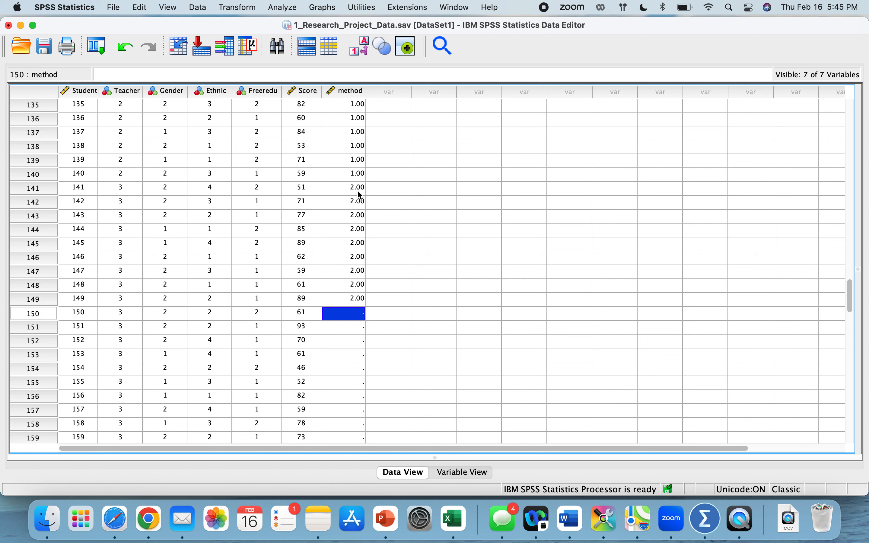
type("2 2")
key("Return")
type("2 2 2 2 2 ")
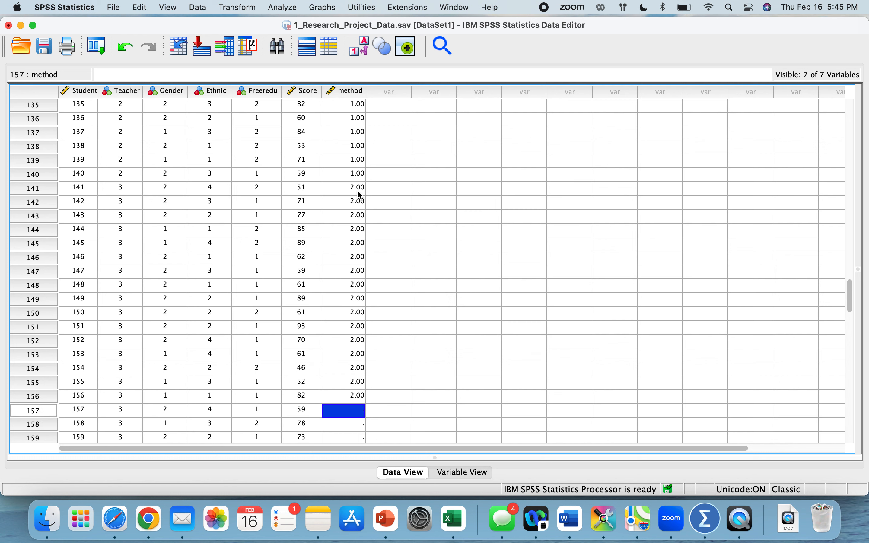
type("2 2")
key("Return")
type("2 2")
key("Return")
type("2 2 2 2 2 2")
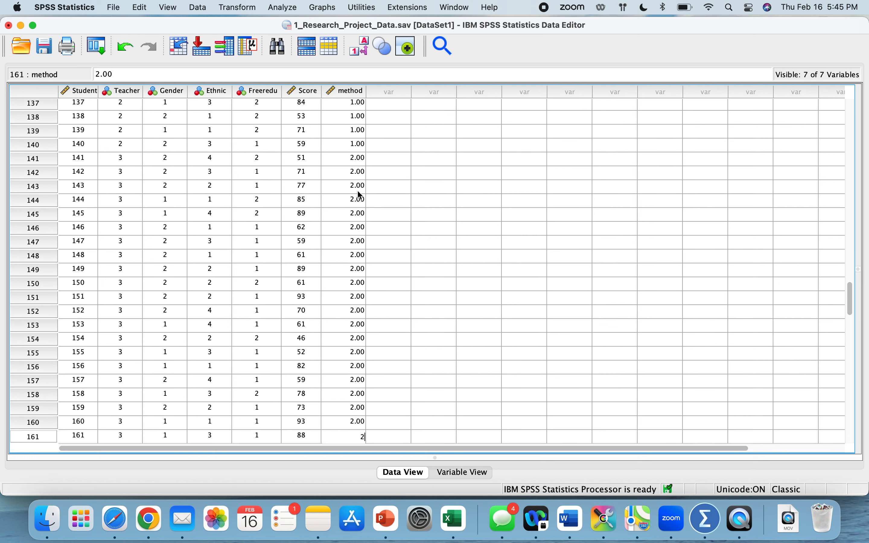
key("Return")
type("2 2 ")
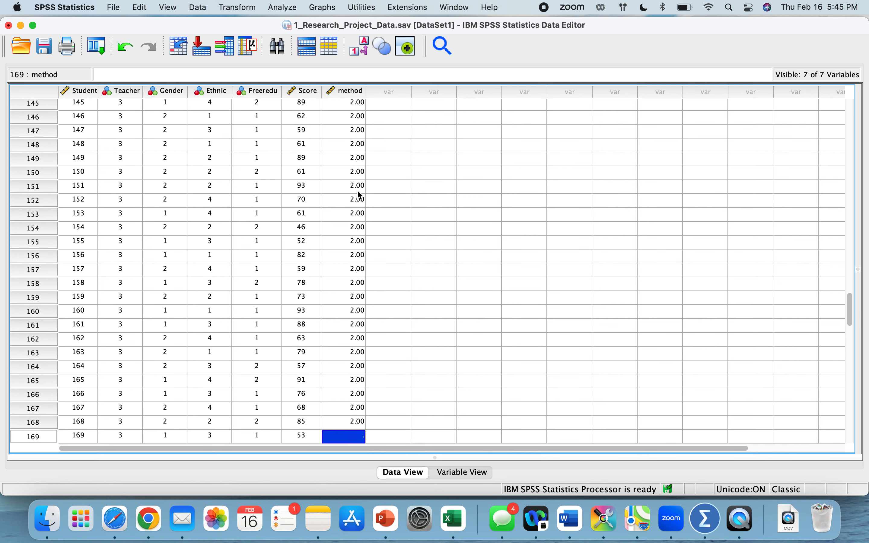
type("2 2")
key("Return")
type("2")
key("Up")
type("2")
key("Return")
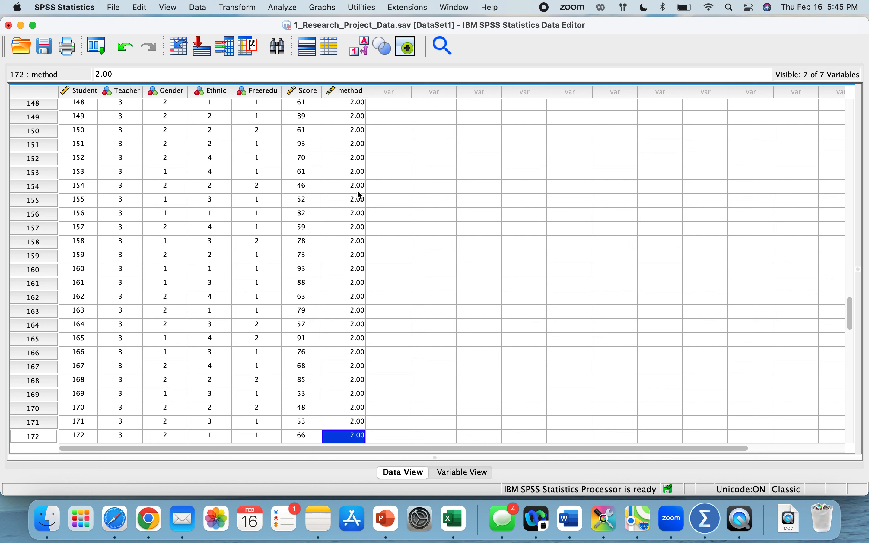
type("2")
key("Return")
type("2")
key("Return")
type("2")
key("Return")
type("2")
key("Return")
type("2")
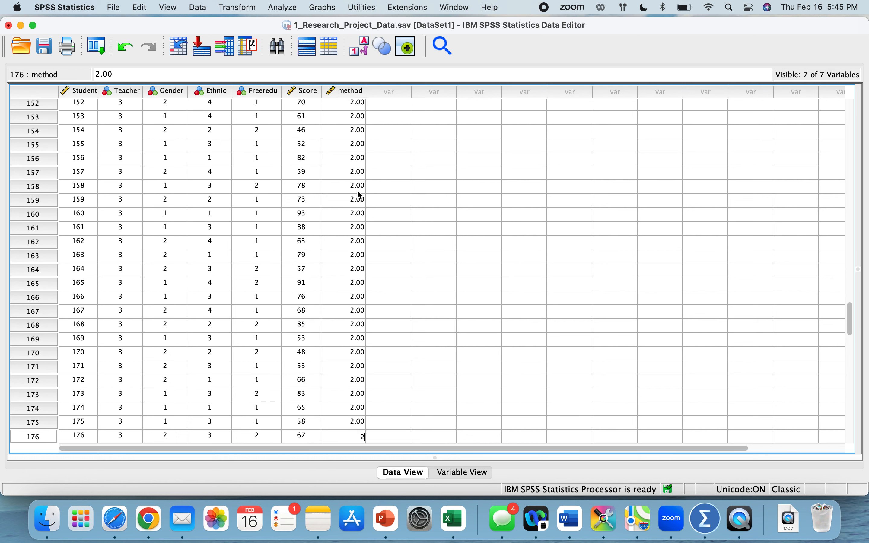
key("Return")
type("2")
key("Return")
type("2")
key("Return")
type("2")
key("Return")
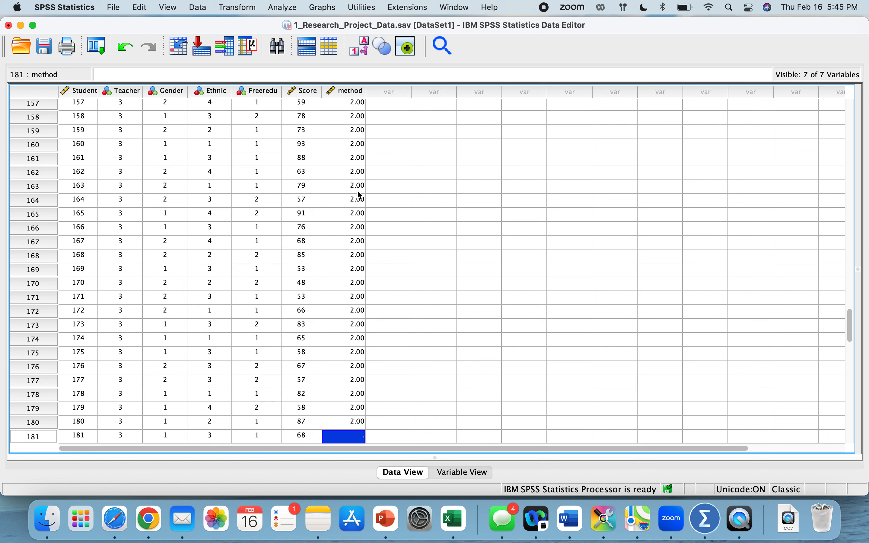
type("2")
key("Return")
type("2")
key("Return")
type("2")
key("Return")
type("2")
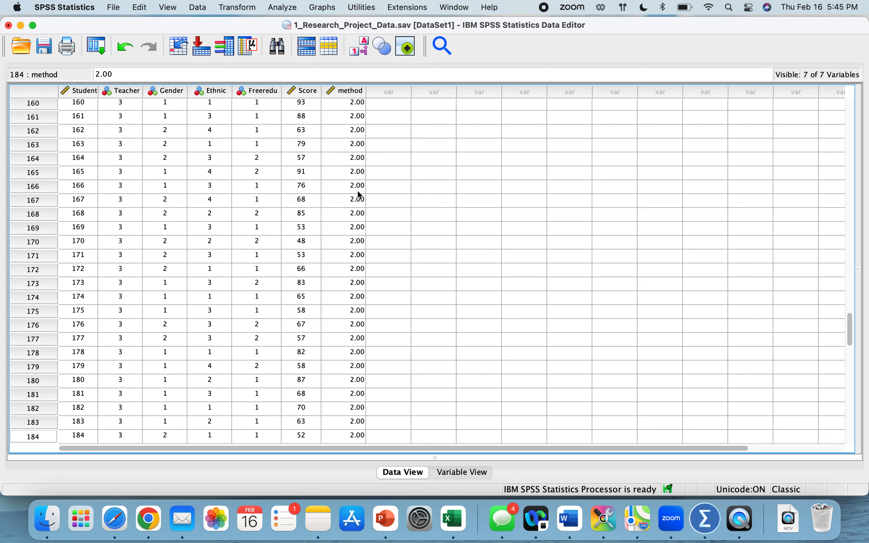
key("Return")
type("2")
key("Return")
type("2")
key("Return")
type("2")
key("Return")
type("2")
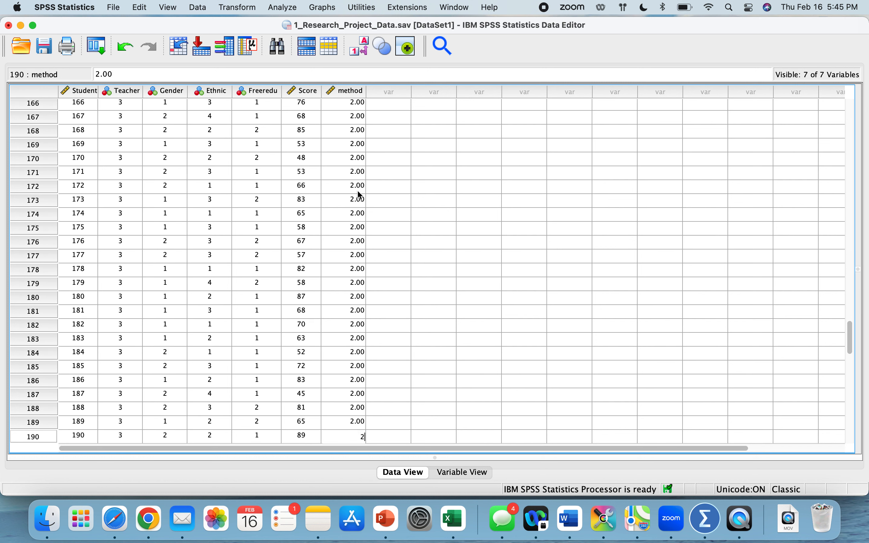
key("Return")
type("2")
key("Return")
type("2 2")
key("Return")
type("2")
key("Return")
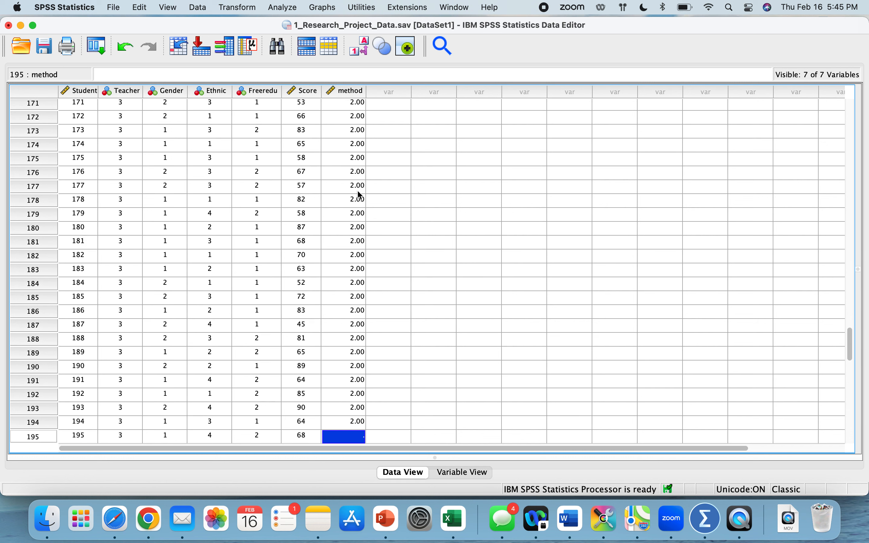
type("2")
key("Return")
type("2")
key("Return")
type("2")
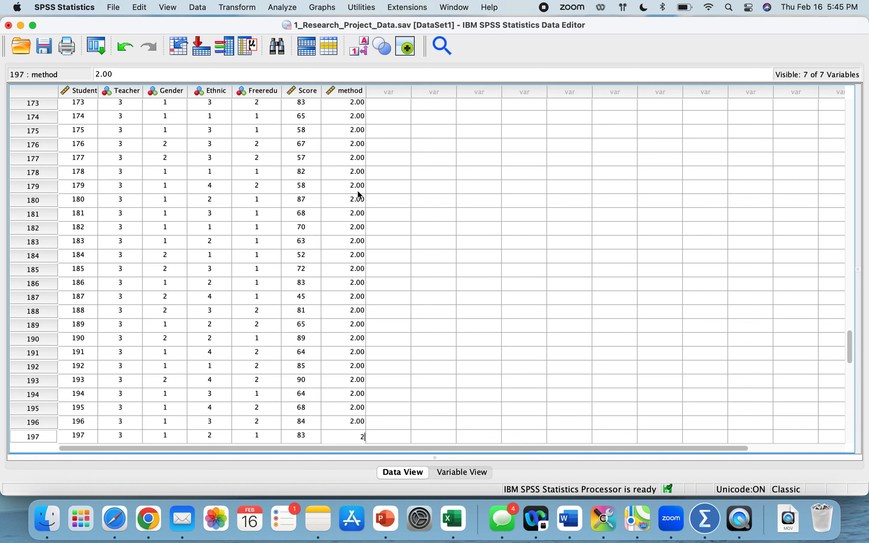
key("Return")
type("2 2 2 2")
key("Return")
type("2 2 ")
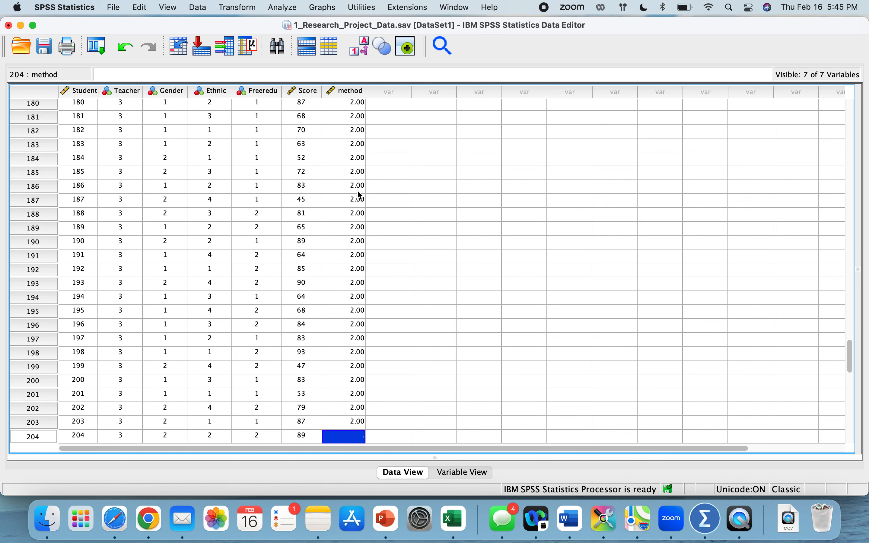
type("2")
key("Return")
type("2 2 2 2 2 2")
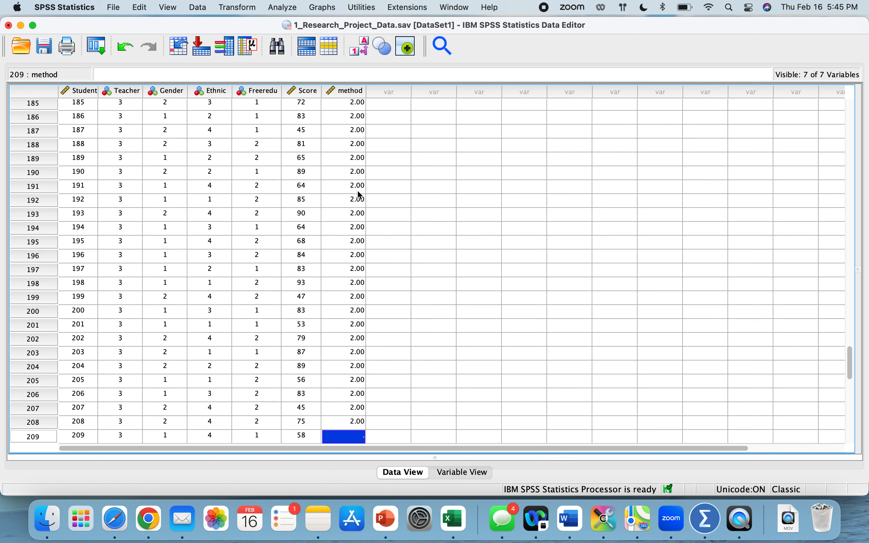
type(" 2")
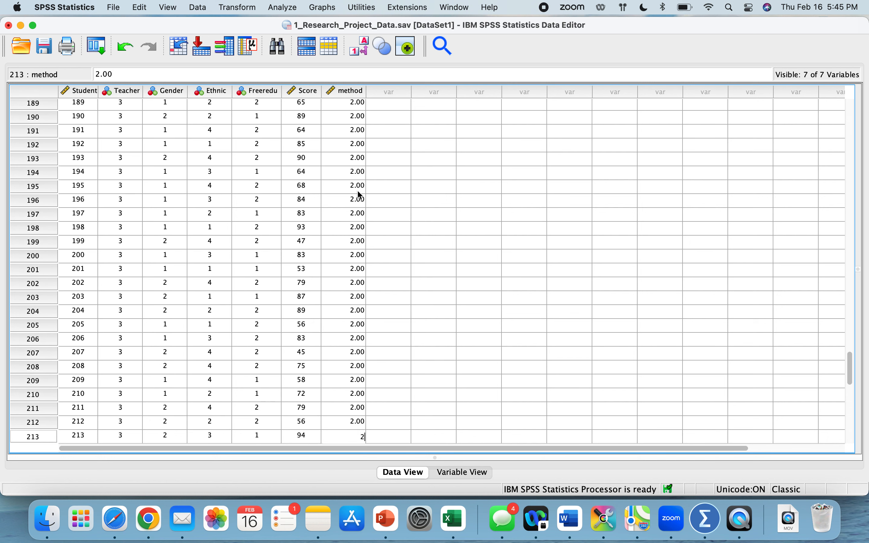
type(" 2 2 2")
key("Return")
type("2")
key("Return")
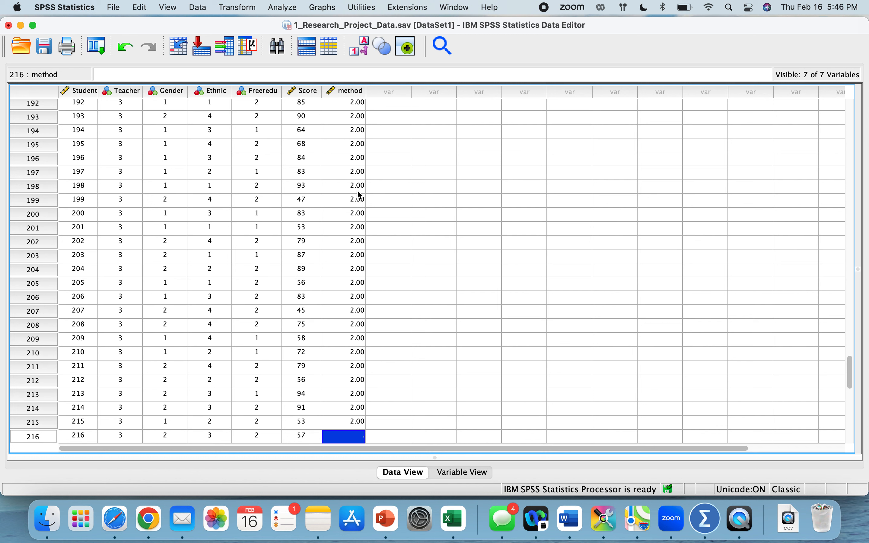
type("2")
key("Return")
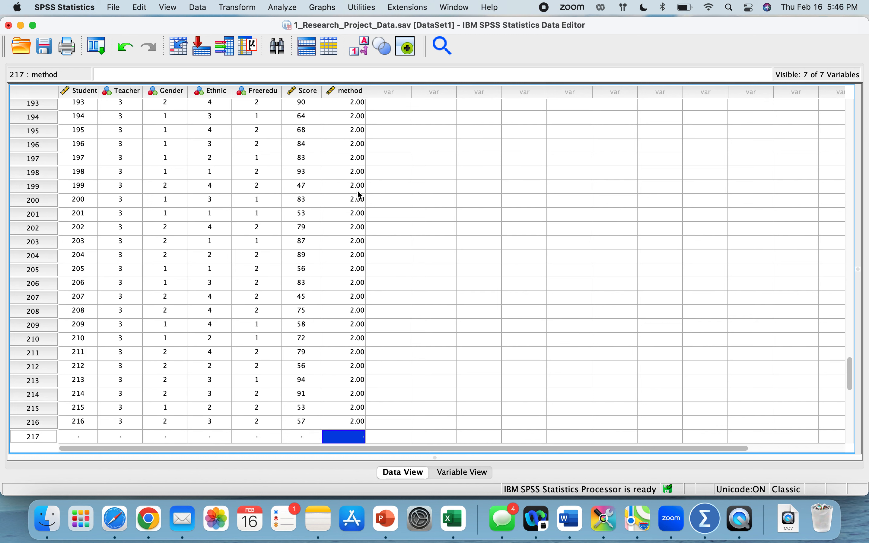
Step: Go back up the method column from the end of the data through the Teacher 3 students to Teacher 2 case 93
key("Up")
key("Up")
key("Up")
key("Up")
key("Up")
key("Up")
key("Up")
key("Up")
key("Up")
key("Up")
key("Up")
key("Up")
key("Up")
key("Up")
key("Up")
key("Up")
key("Up")
key("Up")
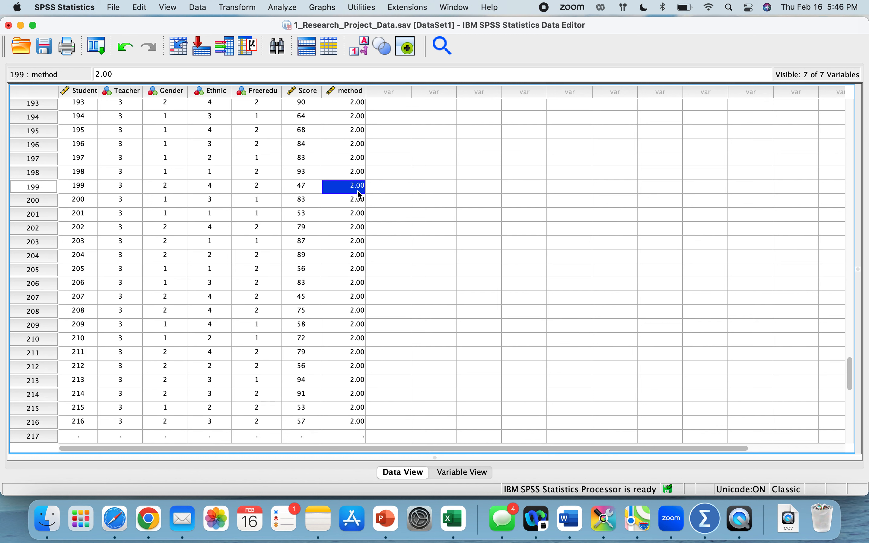
key("Up")
key("Up")
key("Up")
key("Up")
key("Up")
key("Up")
key("Up")
key("Up")
key("Up")
key("Up")
key("Up")
key("Up")
key("Up")
key("Up")
key("Up")
key("Up")
key("Up")
key("Up")
key("Up")
key("Up")
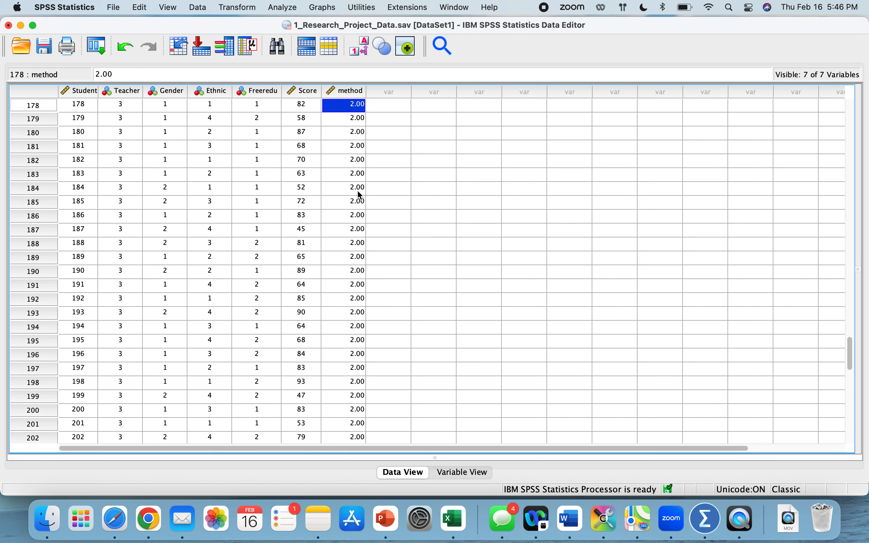
key("Up")
key("Up")
key("Up")
key("Up")
key("Up")
key("Up")
key("Up")
key("Up")
key("Up")
key("Up")
key("Up")
key("Up")
key("Up")
key("Up")
key("Up")
key("Up")
key("Up")
key("Up")
key("Up")
key("Up")
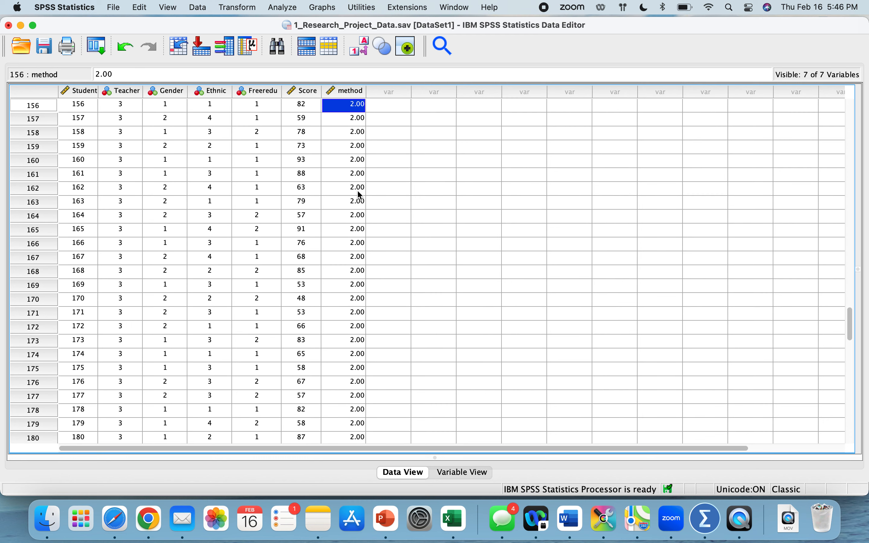
key("Up")
key("Up")
key("Up")
key("Up")
key("Up")
key("Up")
key("Up")
key("Up")
key("Up")
key("Up")
key("Up")
key("Up")
key("Up")
key("Up")
key("Up")
key("Up")
key("Up")
key("Up")
key("Up")
key("Up")
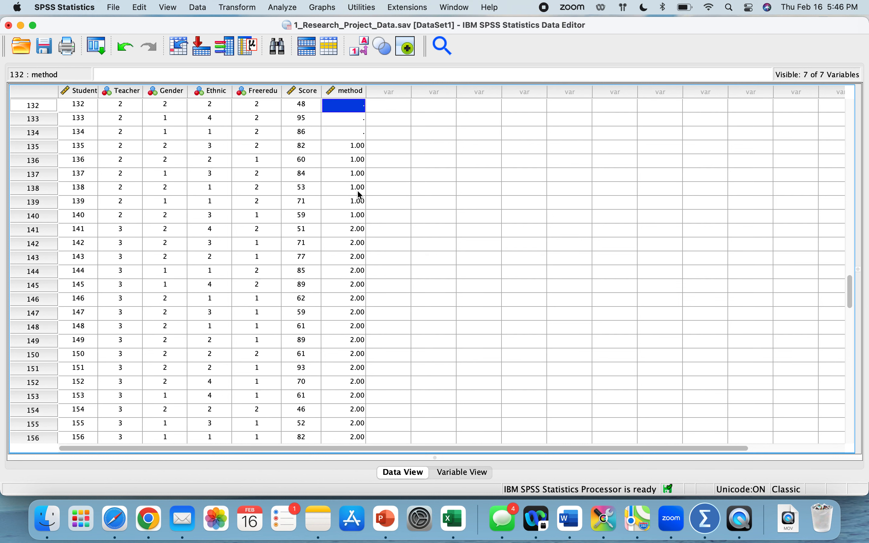
key("Up")
key("Up")
key("Up")
key("Up")
key("Up")
key("Up")
key("Up")
key("Up")
key("Up")
key("Up")
key("Up")
key("Up")
key("Up")
key("Up")
key("Up")
key("Up")
key("Up")
key("Up")
key("Up")
key("Up")
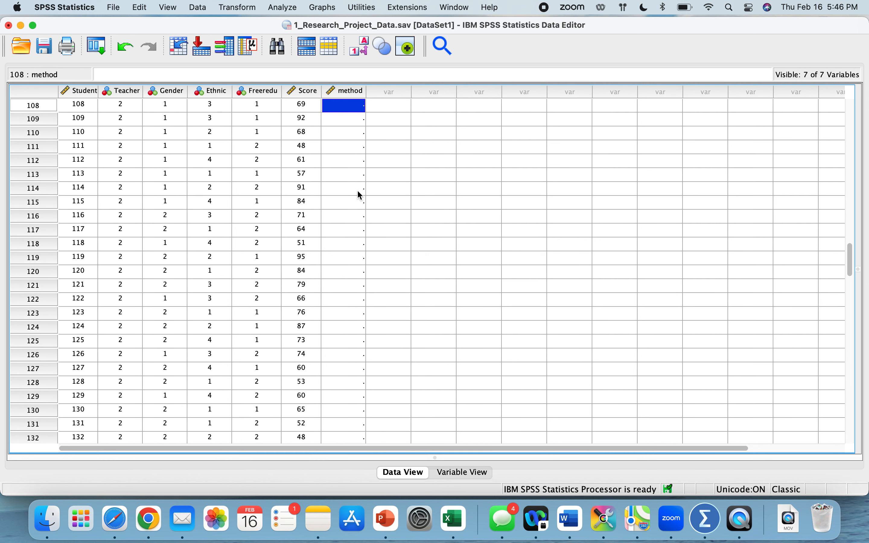
key("Up")
key("Up")
key("Up")
key("Up")
key("Up")
key("Up")
key("Up")
key("Up")
key("Up")
key("Up")
key("Up")
key("Up")
key("Up")
key("Up")
key("Up")
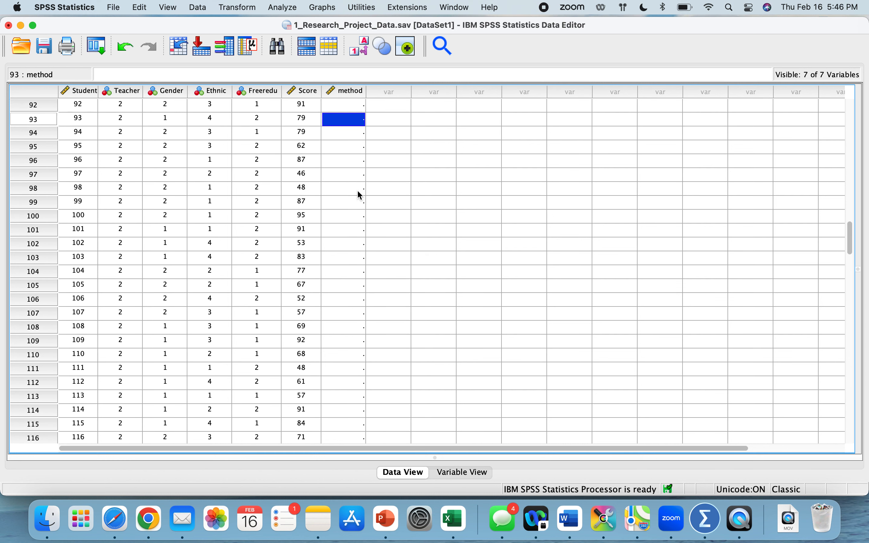
Step: Go back up the method column from case 93 through the Teacher 2 and Teacher 1 students to the first cases
key("Down")
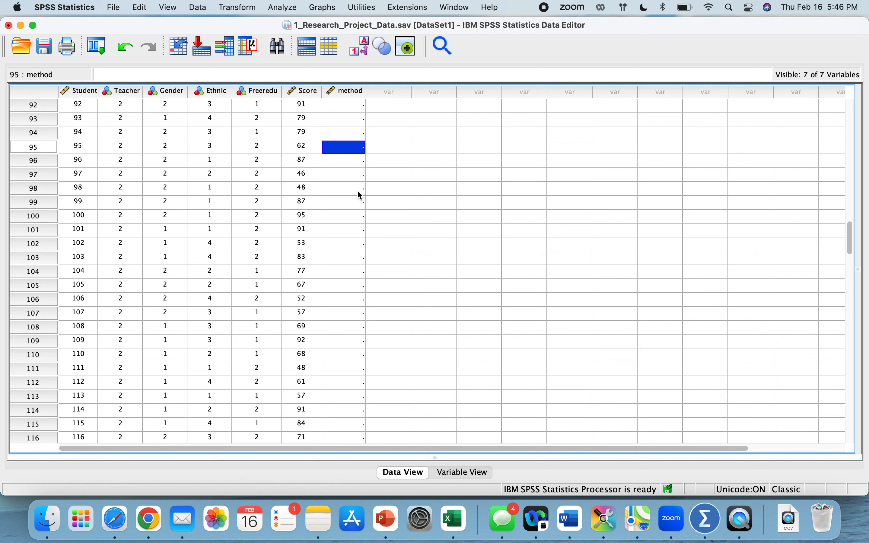
key("Down")
key("Down")
key("Down")
key("Down")
key("Down")
key("Down")
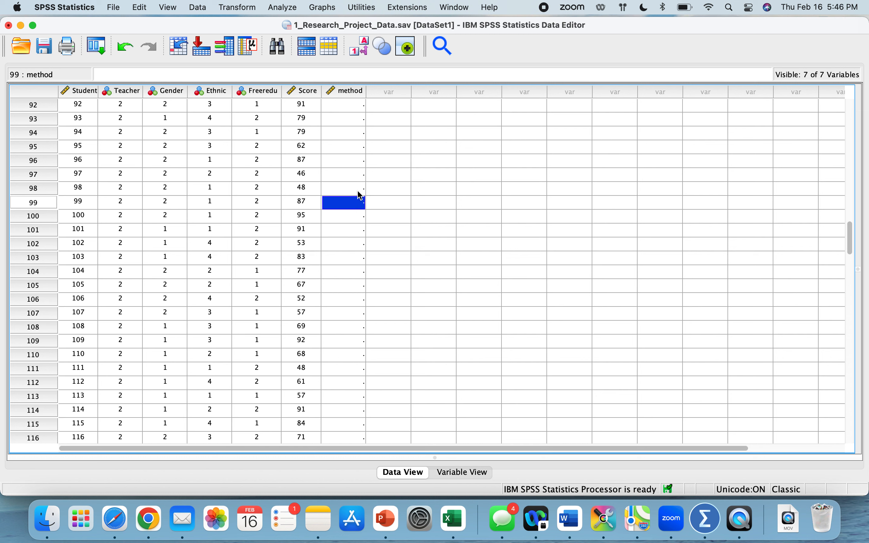
key("Up")
key("Up")
key("Up")
key("Up")
key("Up")
key("Up")
key("Up")
key("Up")
key("Up")
key("Up")
key("Up")
key("Up")
key("Up")
key("Up")
key("Up")
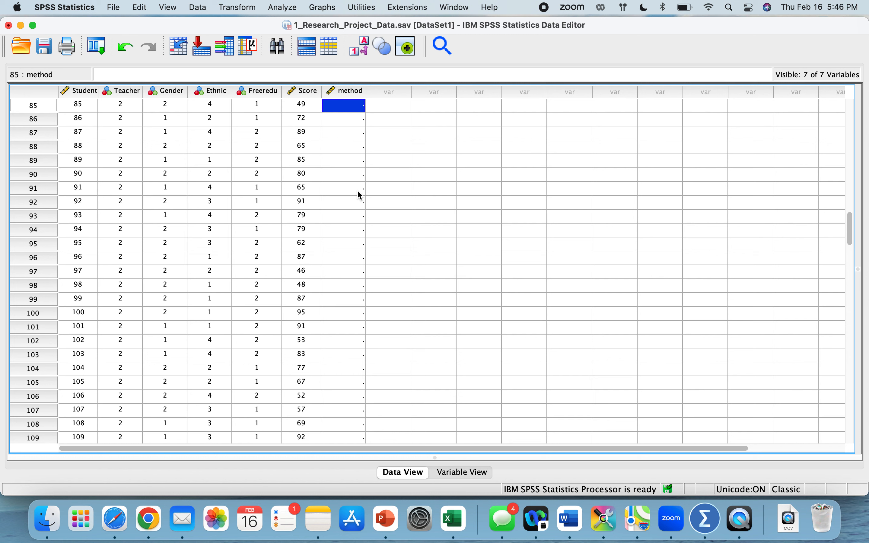
key("Up")
key("Up")
key("Up")
key("Up")
key("Up")
key("Up")
key("Up")
key("Up")
key("Up")
key("Up")
key("Up")
key("Up")
key("Up")
key("Up")
key("Up")
key("Up")
key("Up")
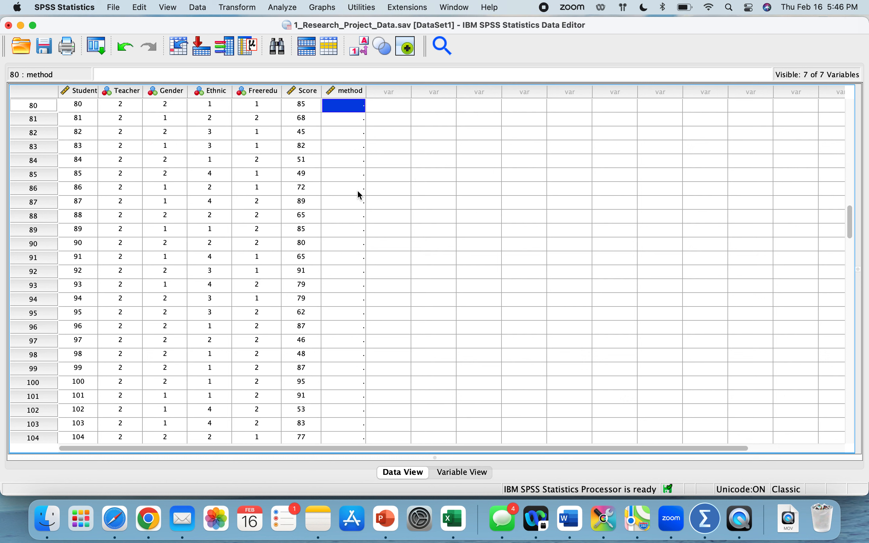
key("Up")
key("Up")
key("Up")
key("Up")
key("Up")
key("Up")
key("Up")
key("Up")
key("Up")
key("Up")
key("Up")
key("Up")
key("Up")
key("Up")
key("Up")
key("Up")
key("Up")
key("Up")
key("Up")
key("Up")
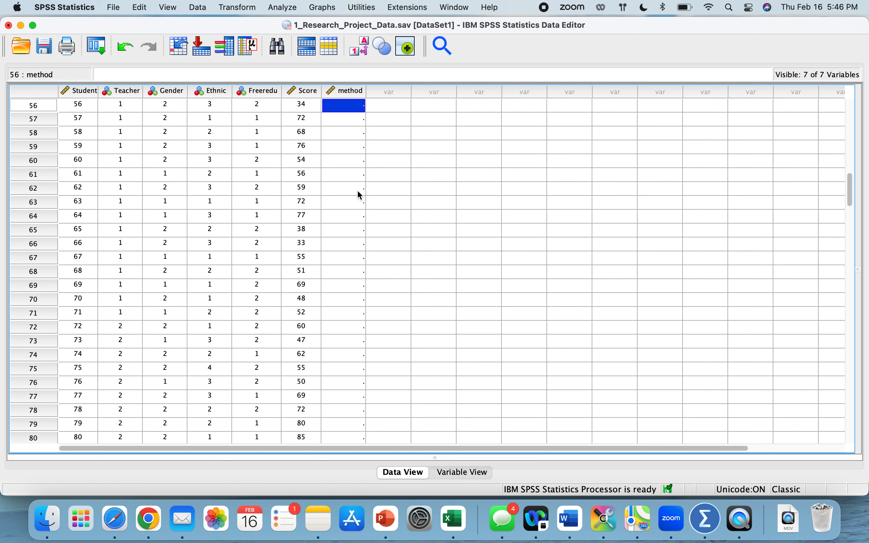
key("Up")
key("Up")
key("Up")
key("Up")
key("Up")
key("Up")
key("Up")
key("Up")
key("Up")
key("Up")
key("Up")
key("Up")
key("Up")
key("Up")
key("Up")
key("Up")
key("Up")
key("Up")
key("Up")
key("Up")
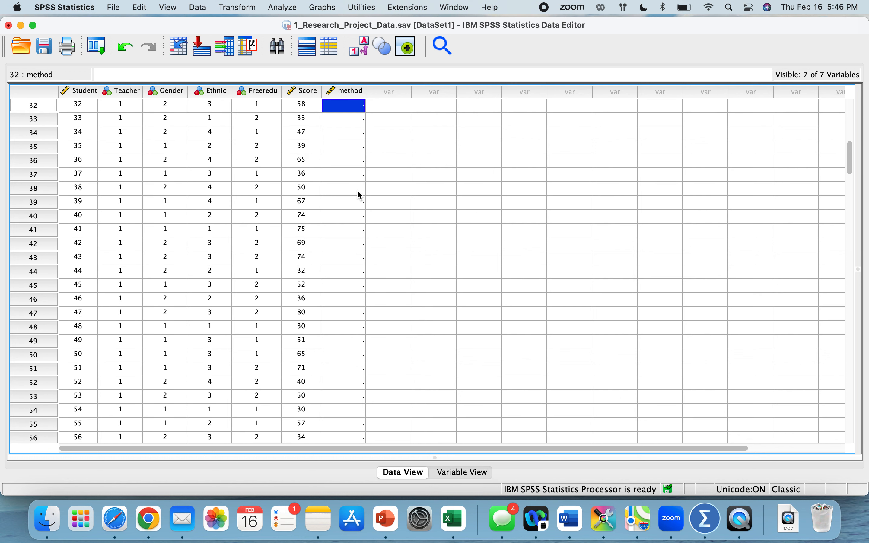
key("Up")
key("Up")
key("Up")
key("Up")
key("Up")
key("Up")
key("Up")
key("Up")
key("Up")
key("Up")
key("Up")
key("Up")
key("Up")
key("Up")
key("Up")
key("Up")
key("Up")
key("Up")
key("Up")
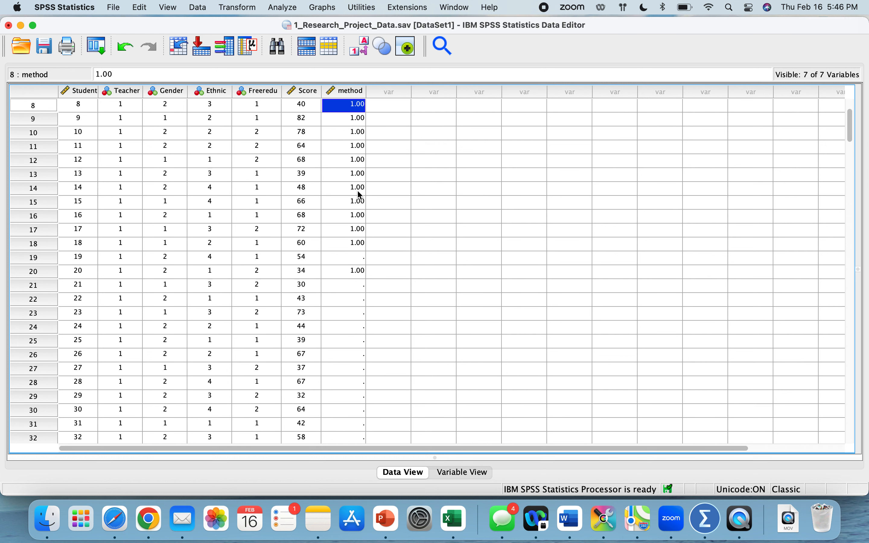
Step: Enter 1 in the method column for the Teacher 1 students, cases 19 to 36
key("Down")
key("Down")
key("Down")
key("Down")
key("Down")
key("Down")
key("Down")
key("Down")
key("Down")
key("Down")
key("Down")
key("Down")
key("Down")
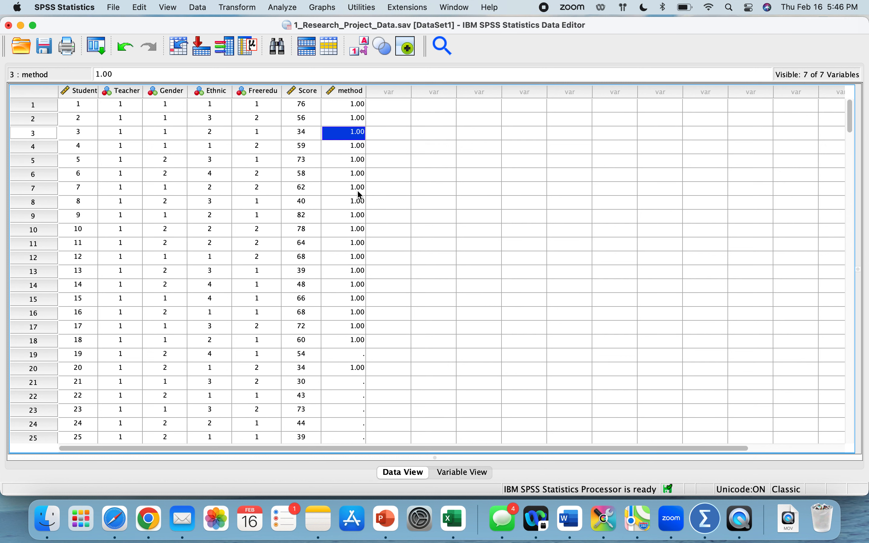
key("Down")
key("Down")
key("Down")
key("Down")
key("Down")
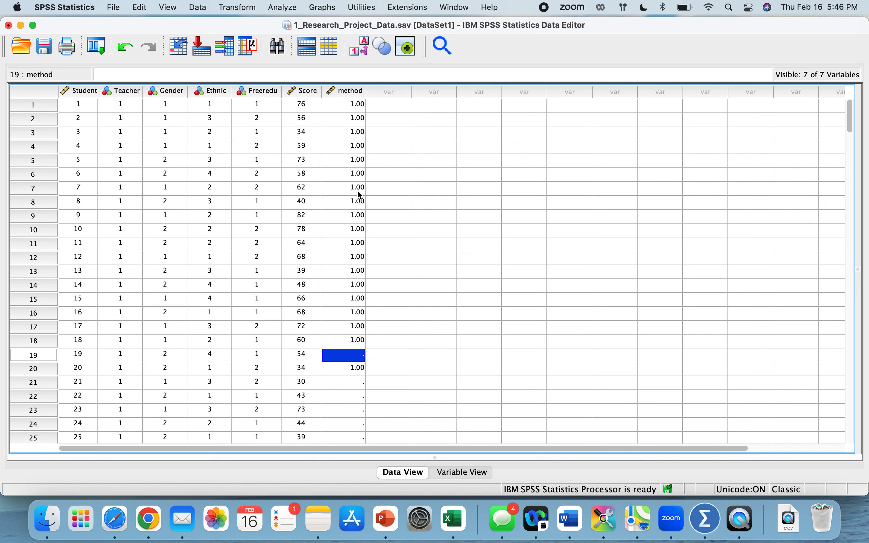
type("1")
key("Return")
type("1")
key("Return")
type("1")
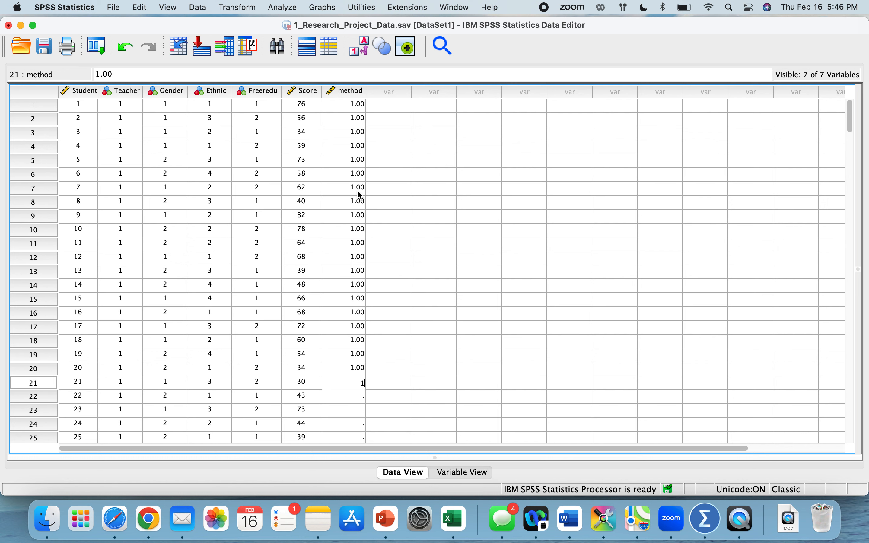
key("Return")
type("1")
key("Return")
type("1")
key("Return")
type("1")
key("Return")
type("1")
key("Return")
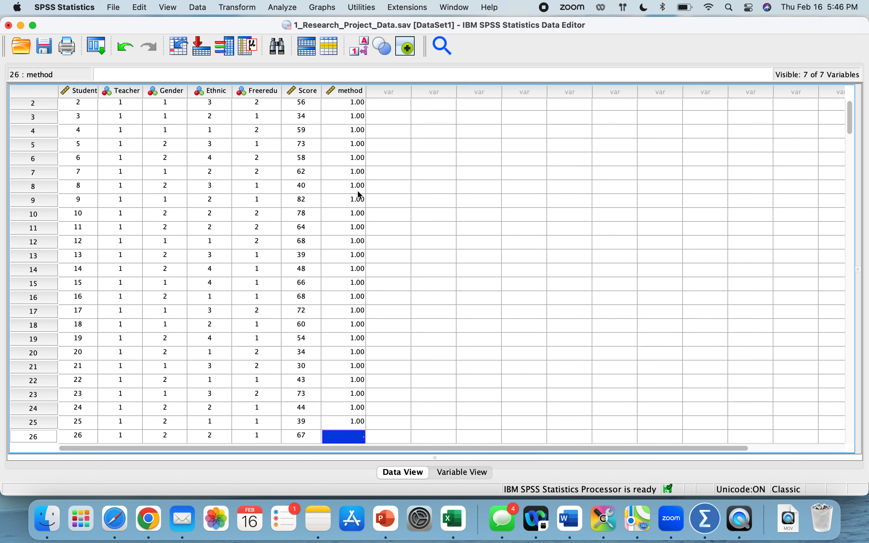
type("1")
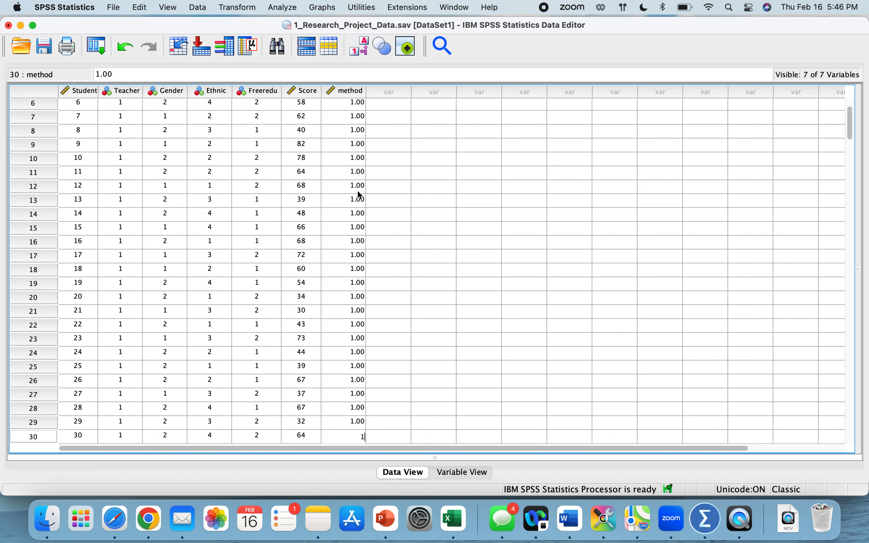
type(" 1 1 1 1 1 1 1 1 ")
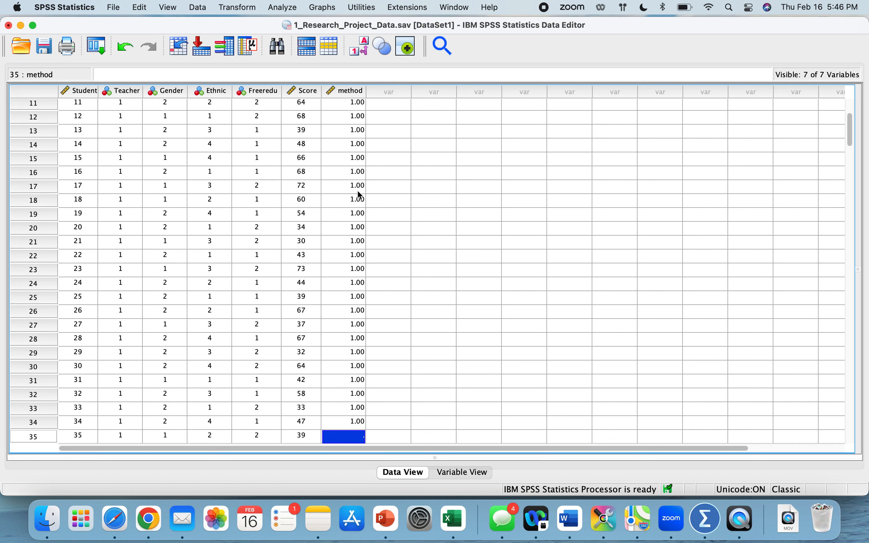
type("1 1")
key("Return")
Step: Go back up the method column from case 36 through the Teacher 1 students to the first case
key("Up")
key("Up")
key("Up")
key("Up")
key("Up")
key("Up")
key("Up")
key("Up")
key("Up")
key("Up")
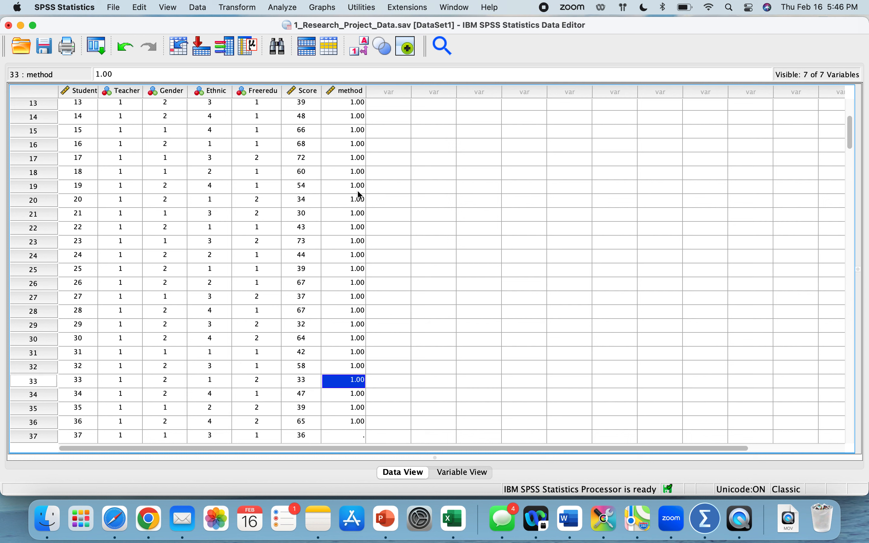
key("Up")
key("Up")
key("Up")
key("Up")
key("Up")
key("Up")
key("Up")
key("Up")
key("Up")
key("Up")
key("Up")
key("Up")
key("Up")
key("Up")
key("Up")
key("Up")
key("Up")
key("Up")
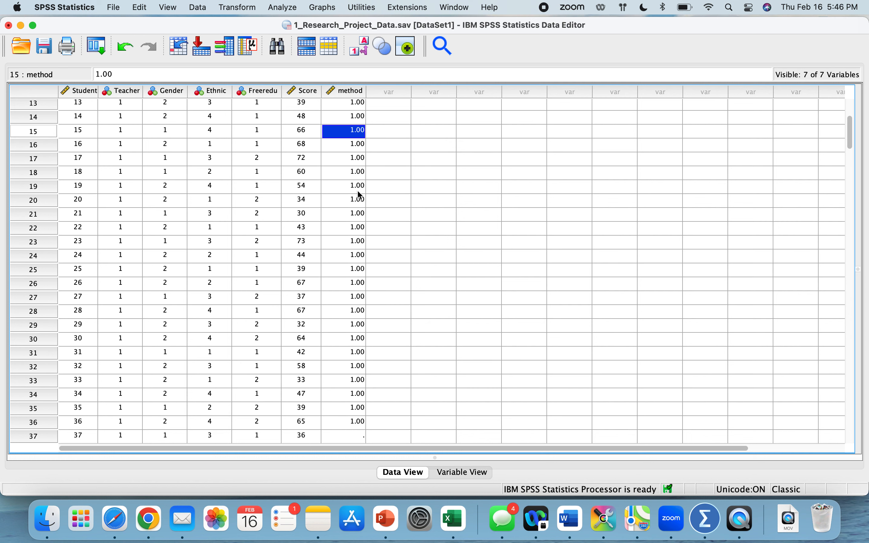
key("Up")
key("Up")
key("Up")
key("Up")
key("Up")
key("Up")
key("Up")
key("Up")
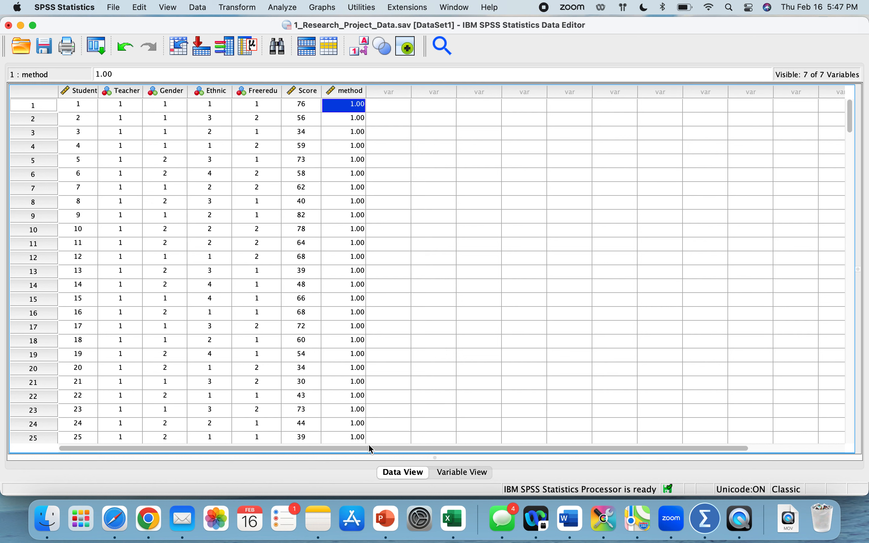
Step: Check the value labels defined for the Ethnic variable and return to the case data
left_click(460, 478)
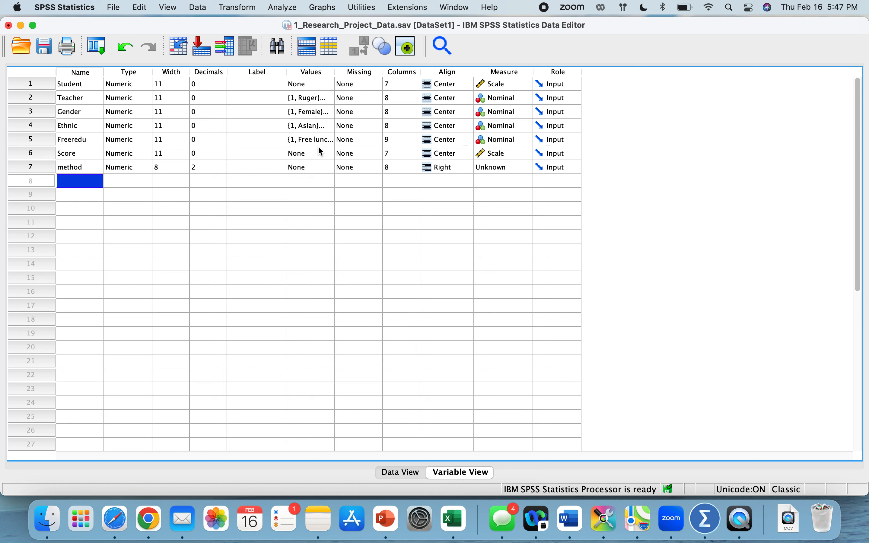
double_click(323, 128)
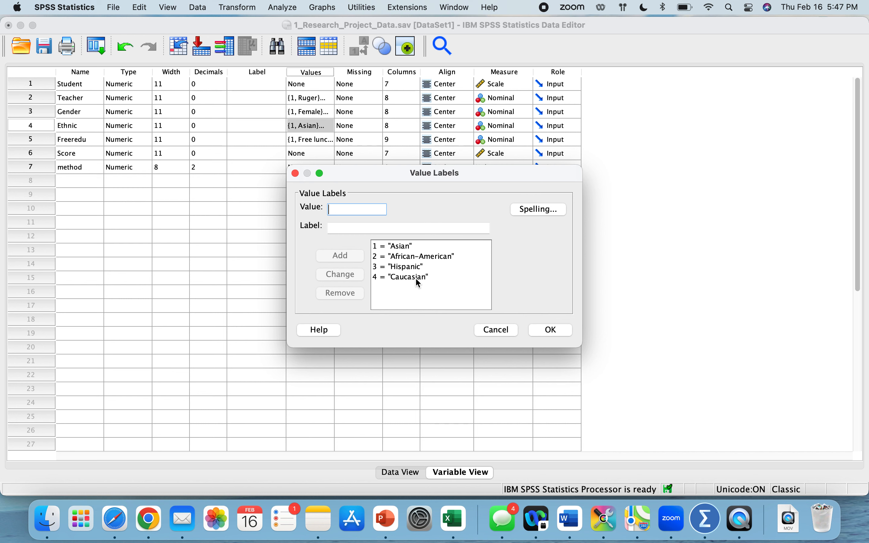
left_click(551, 331)
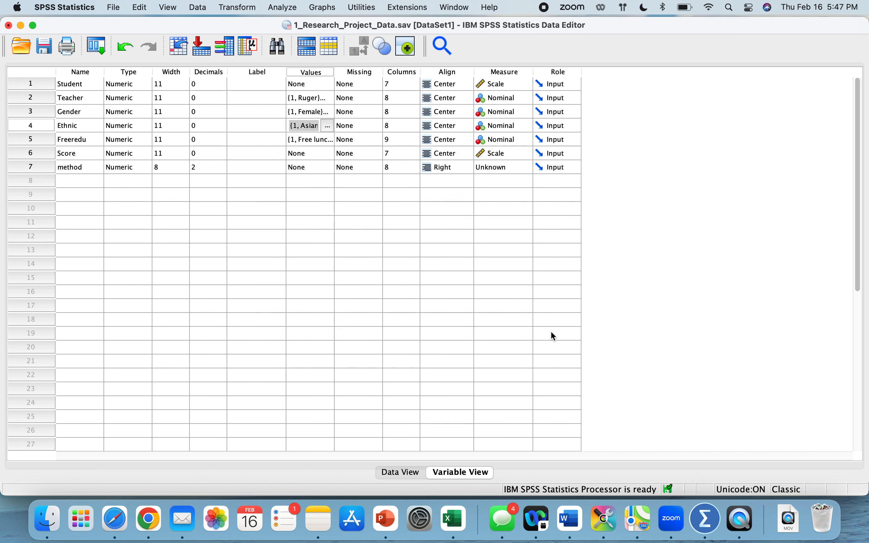
left_click(415, 474)
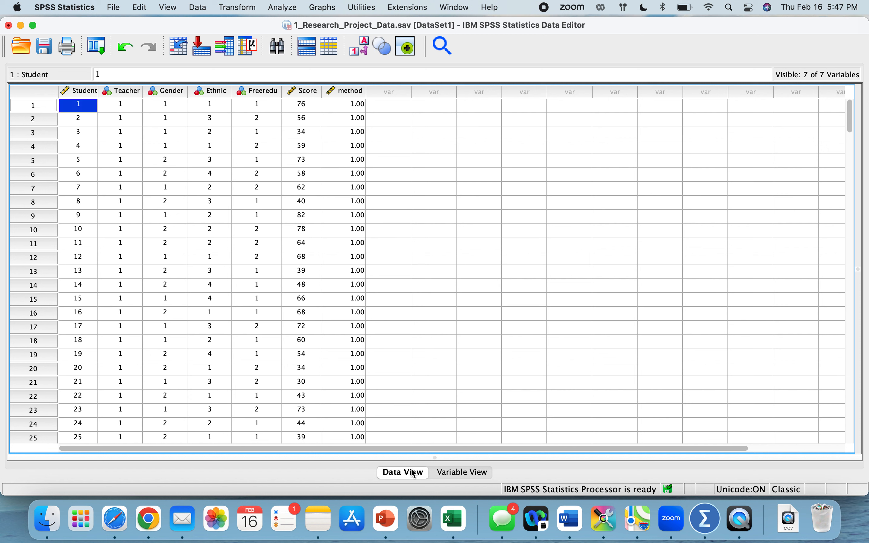
Step: Sort the cases by Ethnic in ascending order
key("Right")
key("Down")
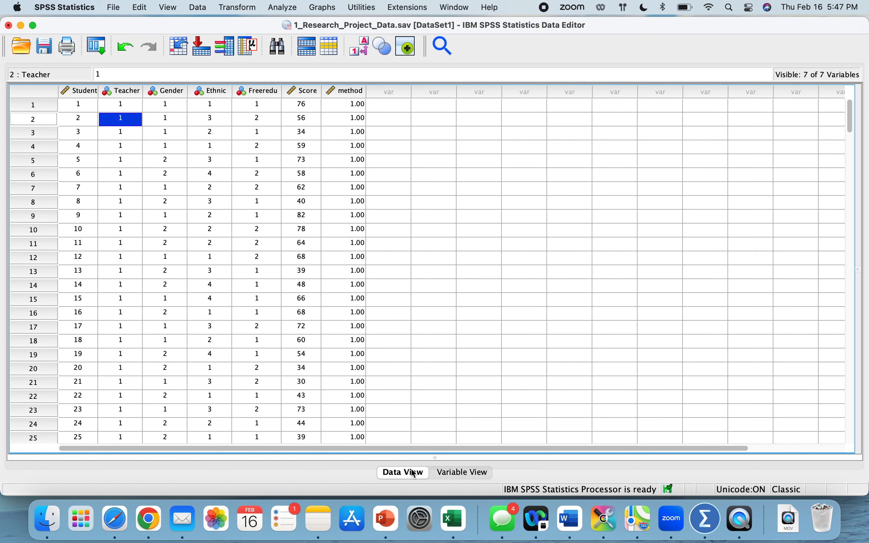
key("Up")
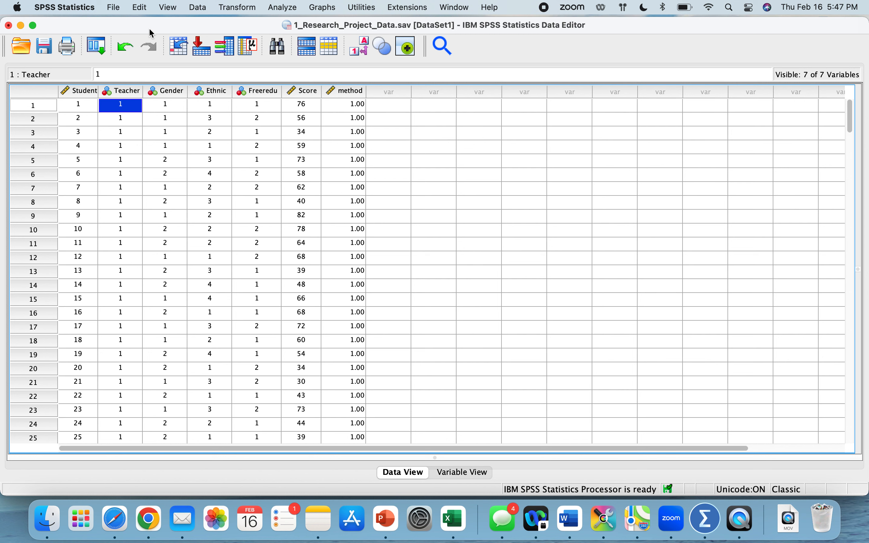
left_click(140, 7)
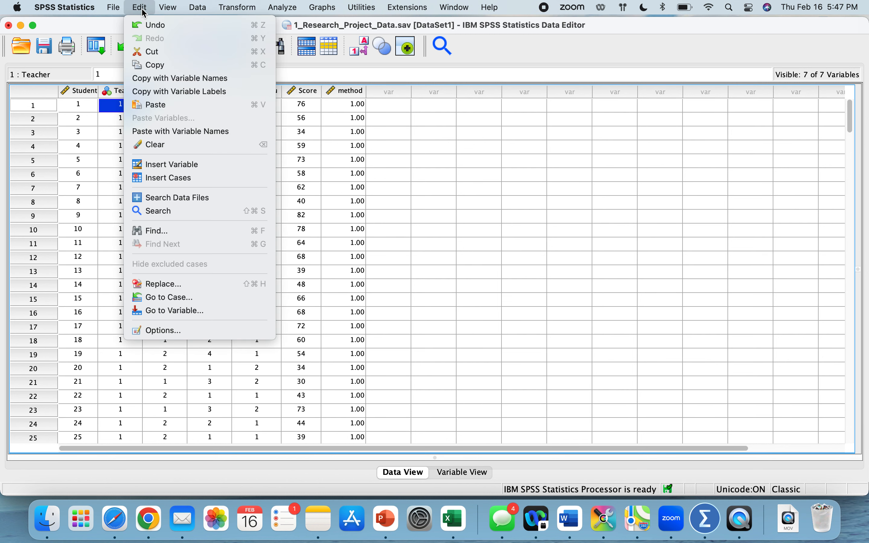
mouse_move(197, 7)
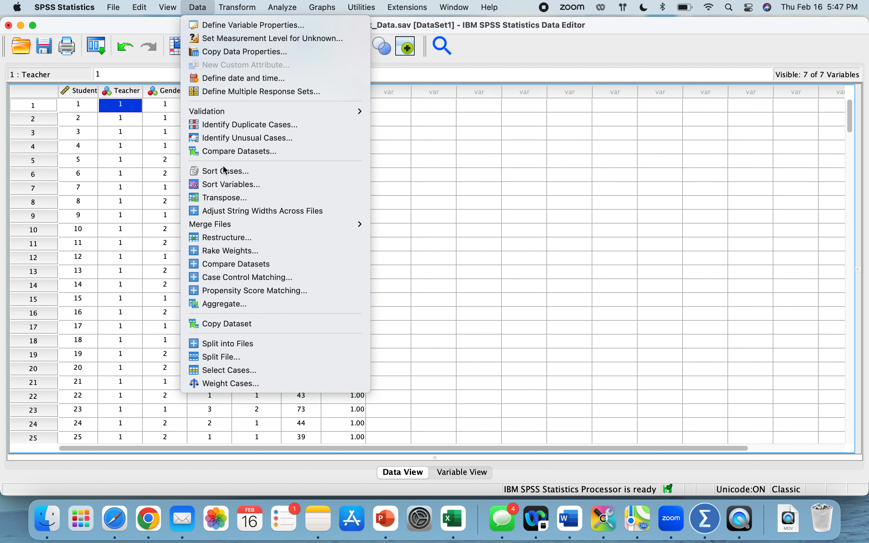
left_click(241, 172)
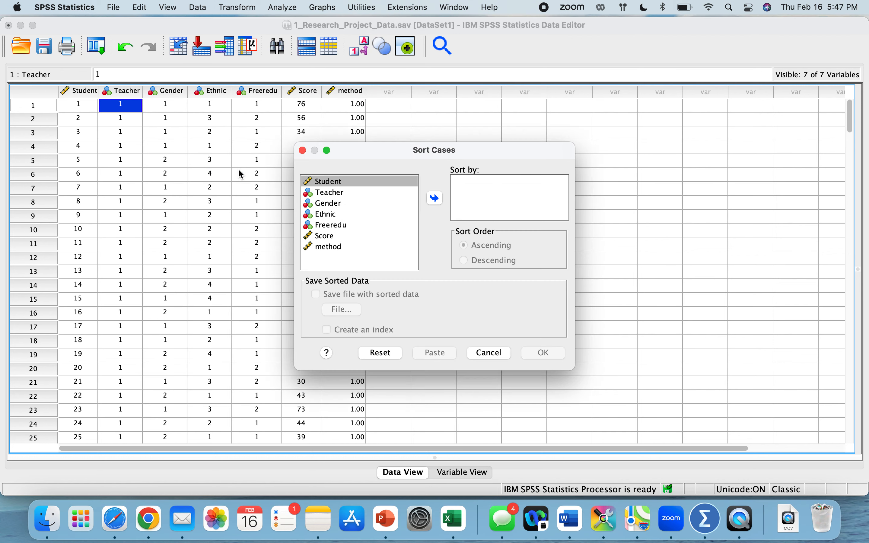
left_click(331, 215)
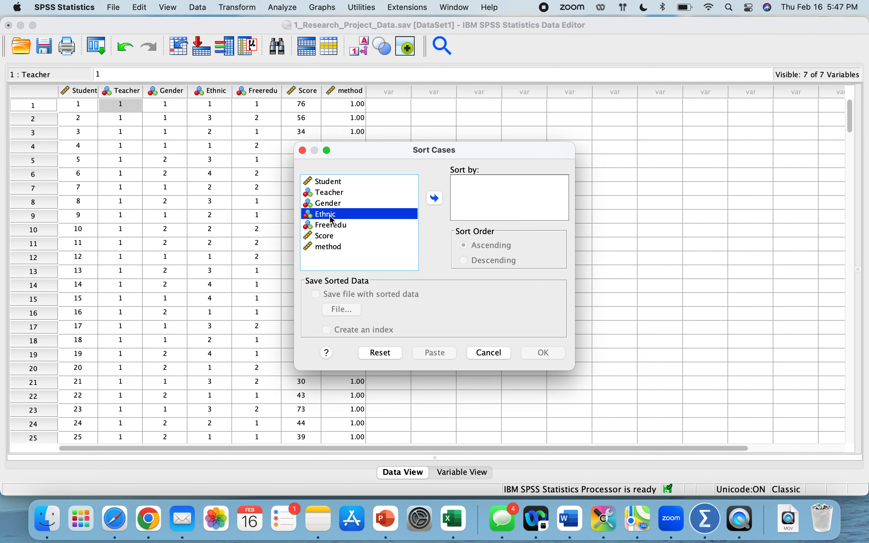
left_click(436, 199)
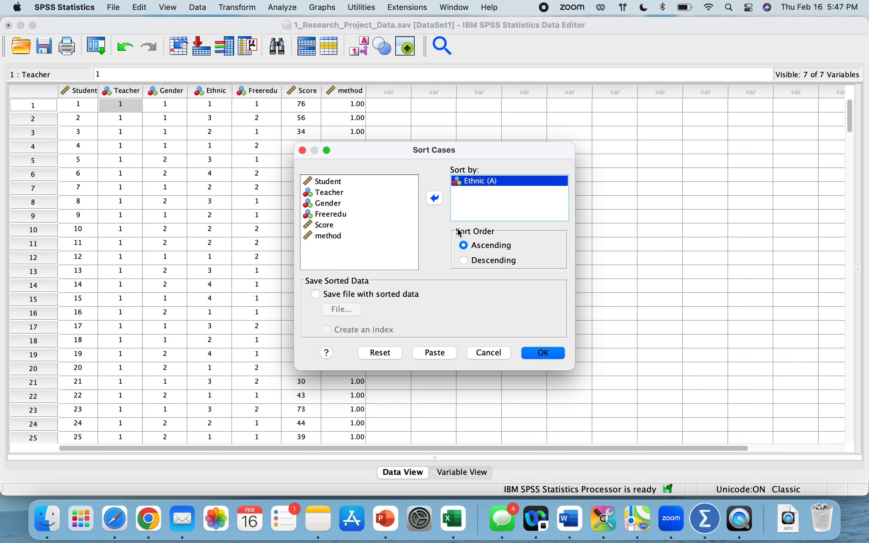
left_click(537, 354)
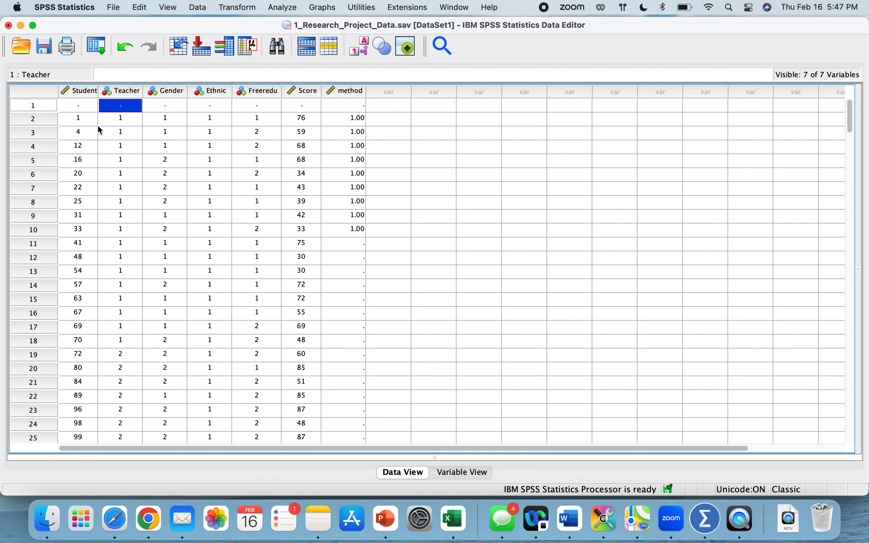
Step: Delete the empty case in row 1 of the sorted data
left_click(31, 107)
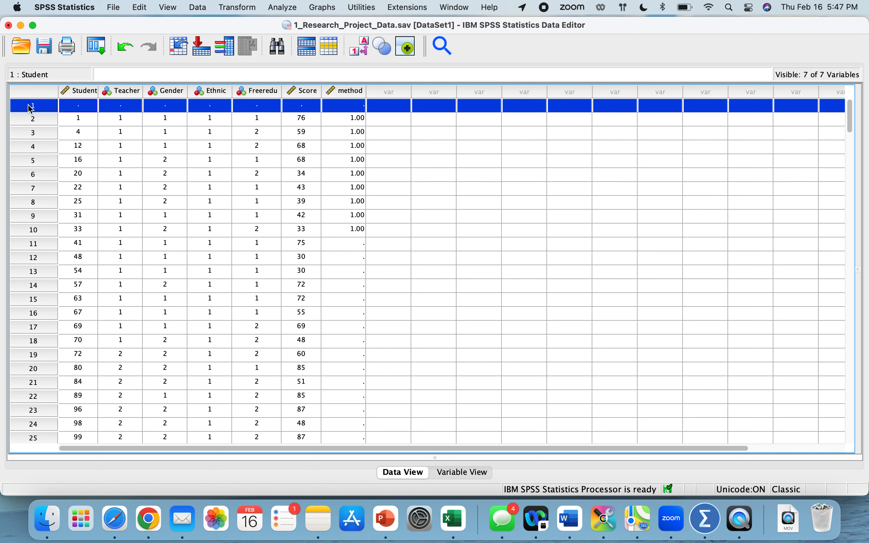
key("Delete")
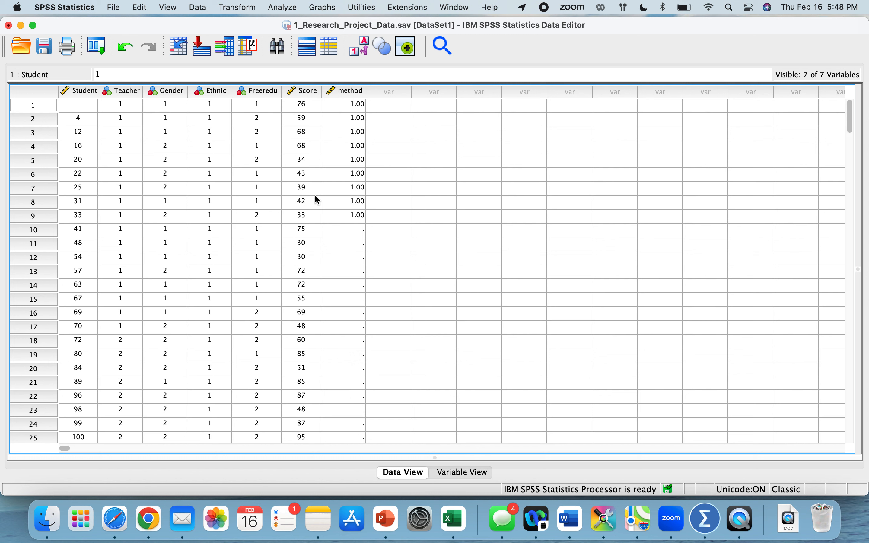
Step: Select the entire rows from the first case through student 216, covering the cases in Ethnic groups 1, 2 and 3
left_click(42, 108)
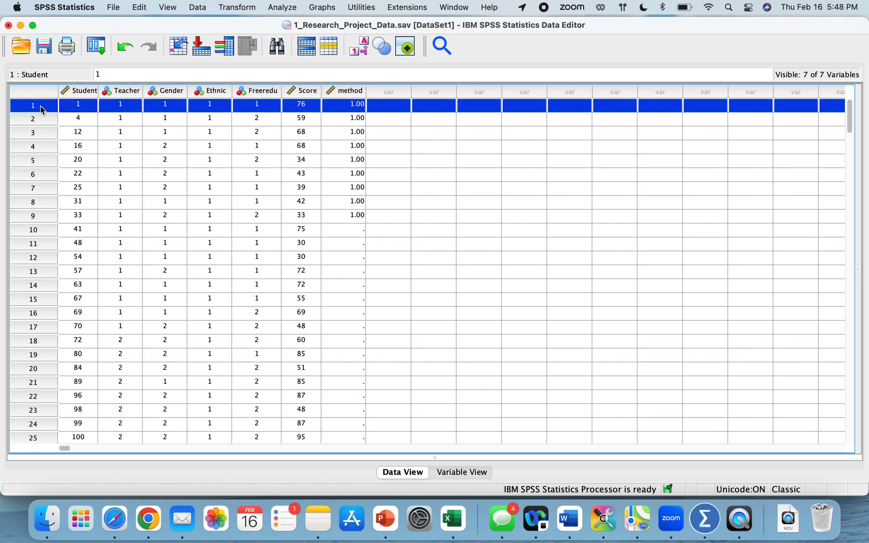
key("shift+Down")
key("shift+Down")
key("shift+Down")
key("shift+Down")
key("shift+Down")
key("shift+Down")
key("shift+Down")
key("shift+Down")
key("shift+Down")
key("shift+Down")
key("shift+Down")
key("shift+Down")
key("shift+Down")
key("shift+Down")
key("shift+Down")
key("shift+Down")
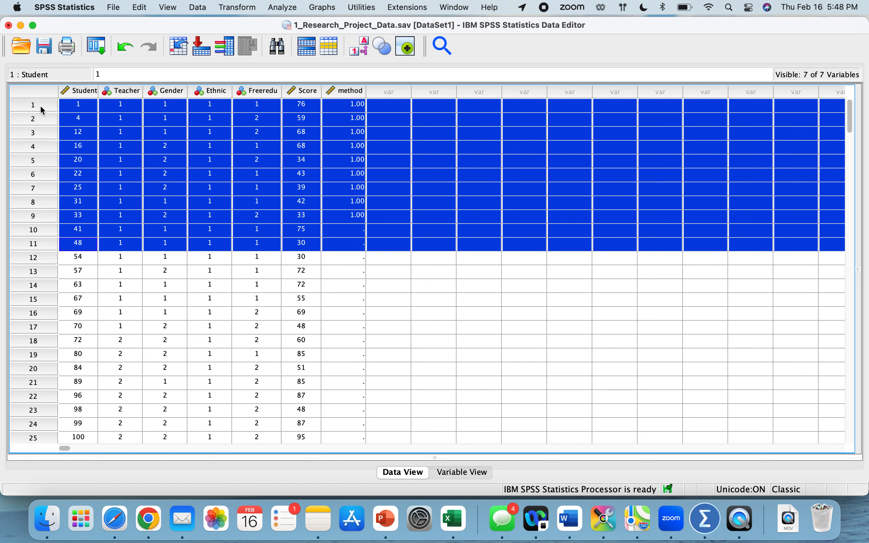
key("shift+Down")
key("shift+Down")
key("shift+Down")
key("shift+Down")
key("shift+Down")
key("shift+Down")
key("shift+Down")
key("shift+Down")
key("shift+Down")
key("shift+Down")
key("shift+Down")
key("shift+Down")
key("shift+Down")
key("shift+Down")
key("shift+Down")
key("shift+Down")
key("shift+Down")
key("shift+Down")
key("shift+Down")
key("shift+Down")
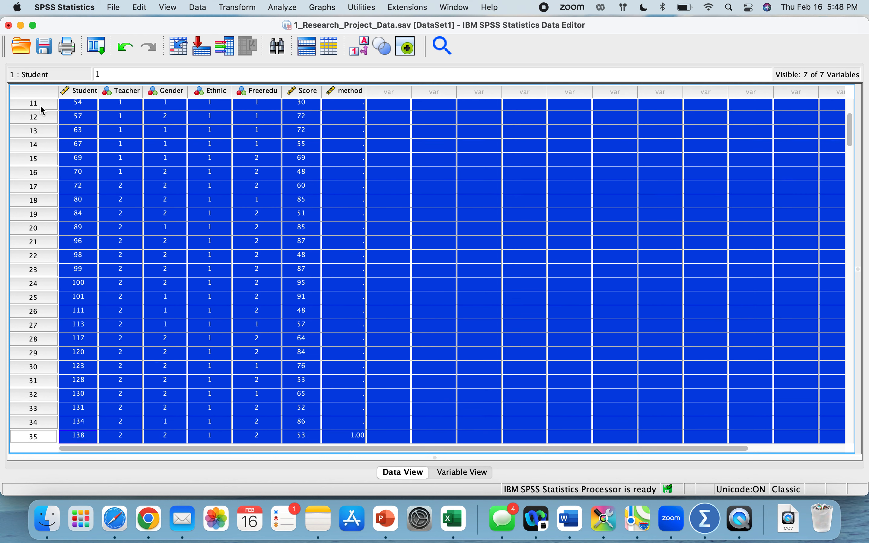
key("shift+Down")
key("shift+Down")
key("shift+Down")
key("shift+Down")
key("shift+Down")
key("shift+Down")
key("shift+Down")
key("shift+Down")
key("shift+Down")
key("shift+Down")
key("shift+Down")
key("shift+Down")
key("shift+Down")
key("shift+Down")
key("shift+Down")
key("shift+Down")
key("shift+Down")
key("shift+Down")
key("shift+Down")
key("shift+Down")
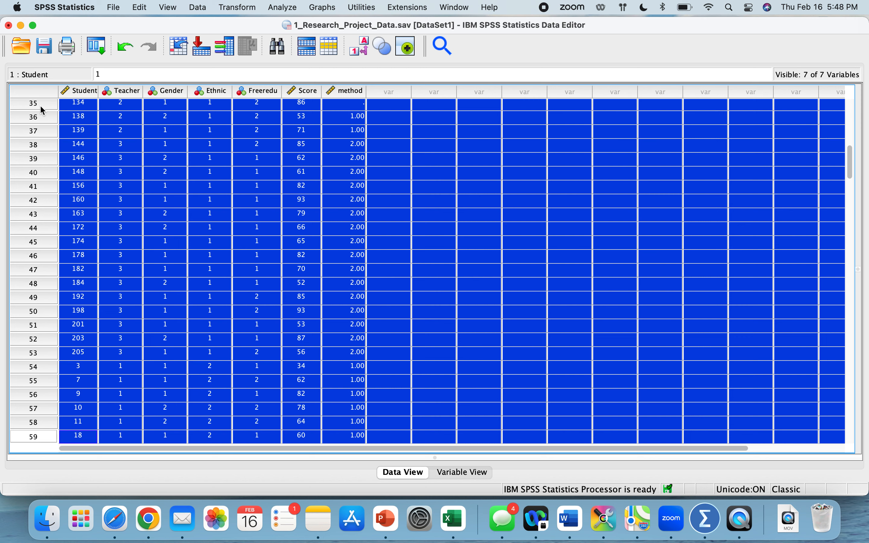
key("shift+Down")
key("shift+Down")
key("shift+Down")
key("shift+Down")
key("shift+Down")
key("shift+Down")
key("shift+Down")
key("shift+Down")
key("shift+Down")
key("shift+Down")
key("shift+Down")
key("shift+Down")
key("shift+Down")
key("shift+Down")
key("shift+Down")
key("shift+Down")
key("shift+Down")
key("shift+Down")
key("shift+Down")
key("shift+Down")
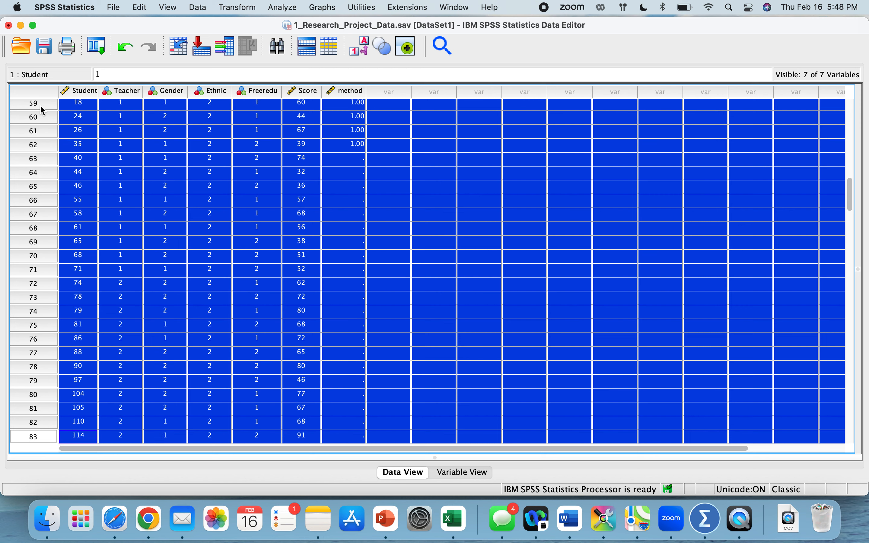
key("shift+Down")
key("shift+Down")
key("shift+Down")
key("shift+Down")
key("shift+Down")
key("shift+Down")
key("shift+Down")
key("shift+Down")
key("shift+Down")
key("shift+Down")
key("shift+Down")
key("shift+Down")
key("shift+Down")
key("shift+Down")
key("shift+Down")
key("shift+Down")
key("shift+Down")
key("shift+Down")
key("shift+Down")
key("shift+Down")
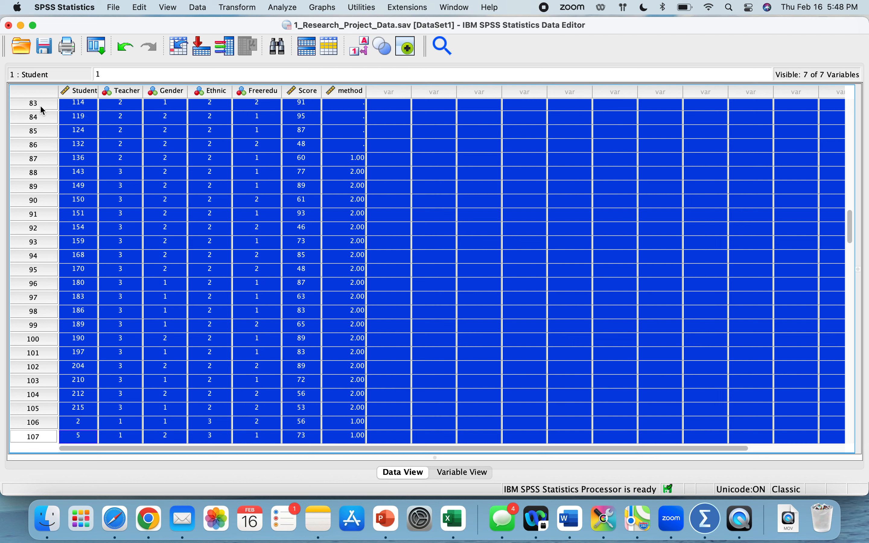
key("shift+Down")
key("shift+Down")
key("shift+Down")
key("shift+Down")
key("shift+Down")
key("shift+Down")
key("shift+Down")
key("shift+Down")
key("shift+Down")
key("shift+Down")
key("shift+Down")
key("shift+Down")
key("shift+Down")
key("shift+Down")
key("shift+Down")
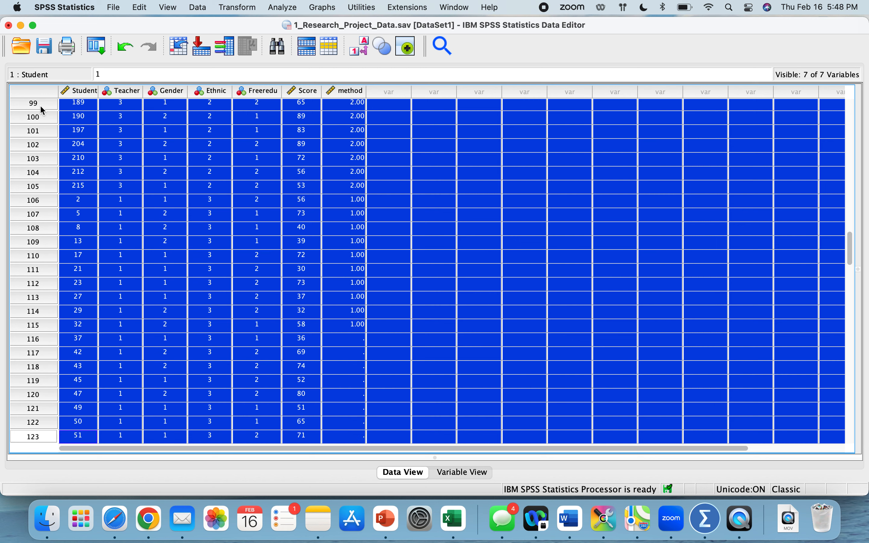
key("shift+Down")
key("shift+Down")
key("shift+Down")
key("shift+Down")
key("shift+Down")
key("shift+Down")
key("shift+Down")
key("shift+Down")
key("shift+Down")
key("shift+Down")
key("shift+Down")
key("shift+Down")
key("shift+Down")
key("shift+Down")
key("shift+Down")
key("shift+Down")
key("shift+Down")
key("shift+Down")
key("shift+Down")
key("shift+Down")
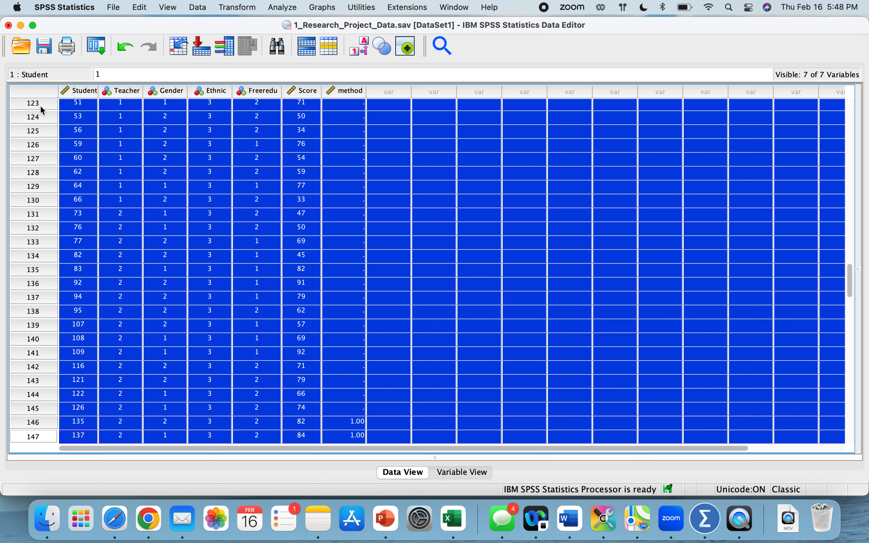
key("shift+Down")
key("shift+Down")
key("shift+Down")
key("shift+Down")
key("shift+Down")
key("shift+Down")
key("shift+Down")
key("shift+Down")
key("shift+Down")
key("shift+Down")
key("shift+Down")
key("shift+Down")
key("shift+Down")
key("shift+Down")
key("shift+Down")
key("shift+Down")
key("shift+Down")
key("shift+Down")
key("shift+Down")
key("shift+Down")
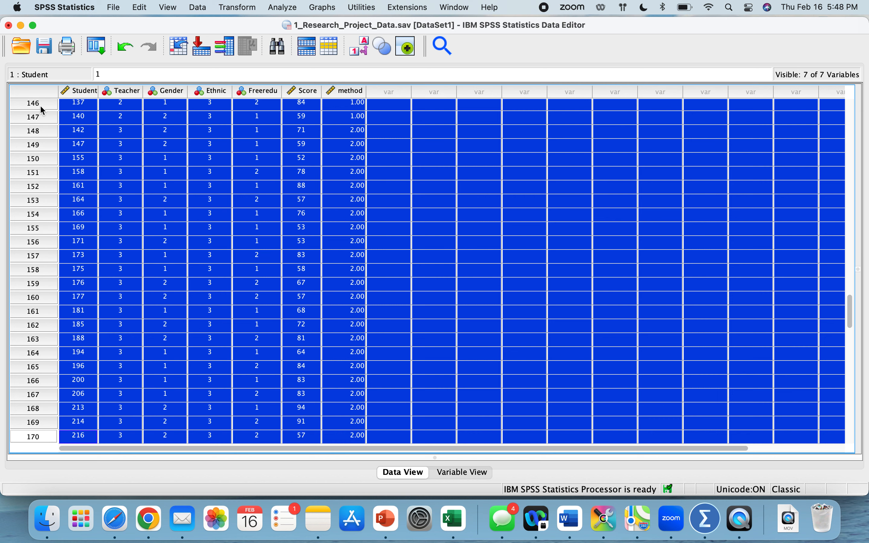
Step: Adjust the row selection to end at student 216 and delete all cases in Ethnic groups 1, 2 and 3
key("shift+Down")
key("shift+Down")
key("shift+Down")
key("shift+Down")
key("shift+Down")
key("shift+Up")
key("shift+Up")
key("shift+Up")
key("shift+Up")
key("shift+Up")
key("shift+Up")
key("shift+Up")
key("shift+Up")
key("shift+Up")
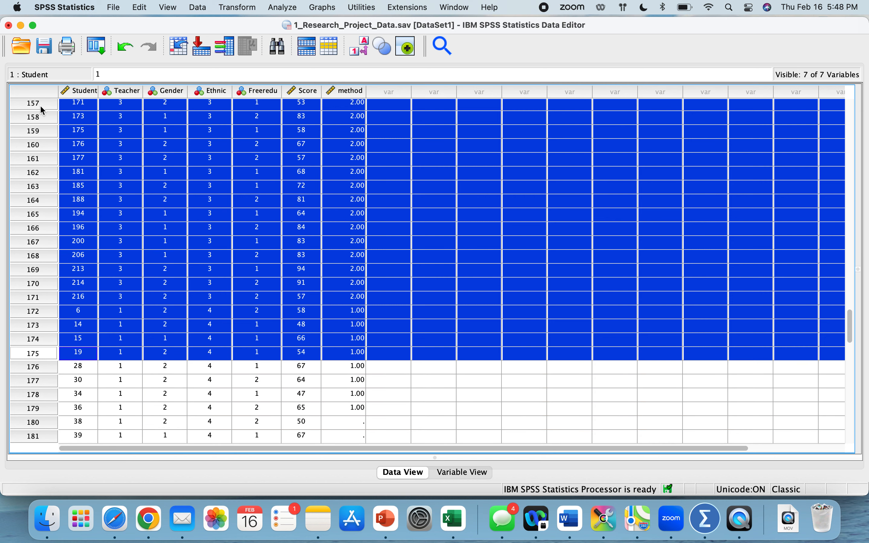
key("shift+Up")
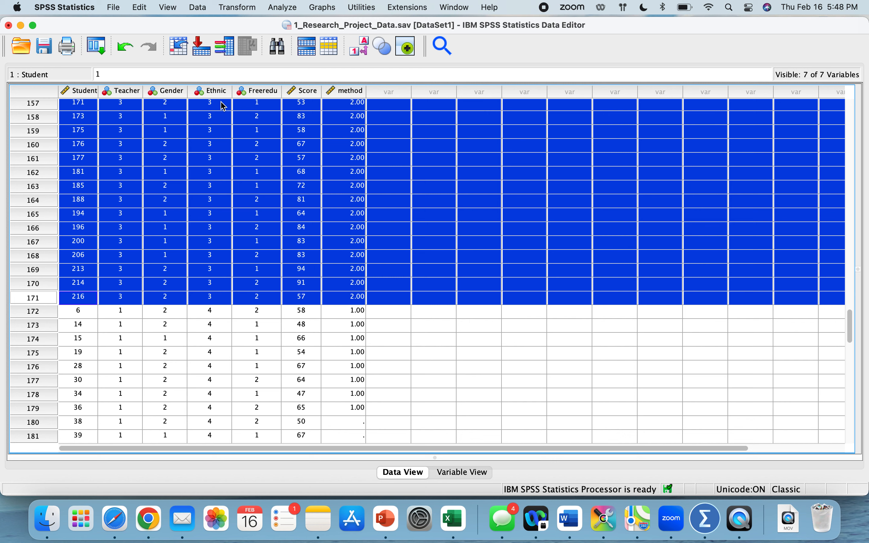
key("Delete")
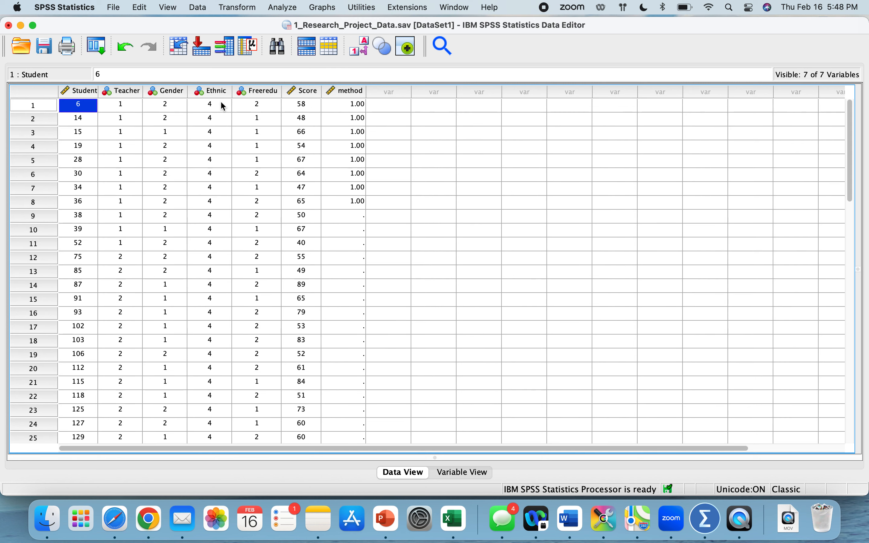
Step: Look through the remaining cases, checking the Ethnic codes and the method column for missing values
key("Down")
key("Down")
key("Right")
key("Right")
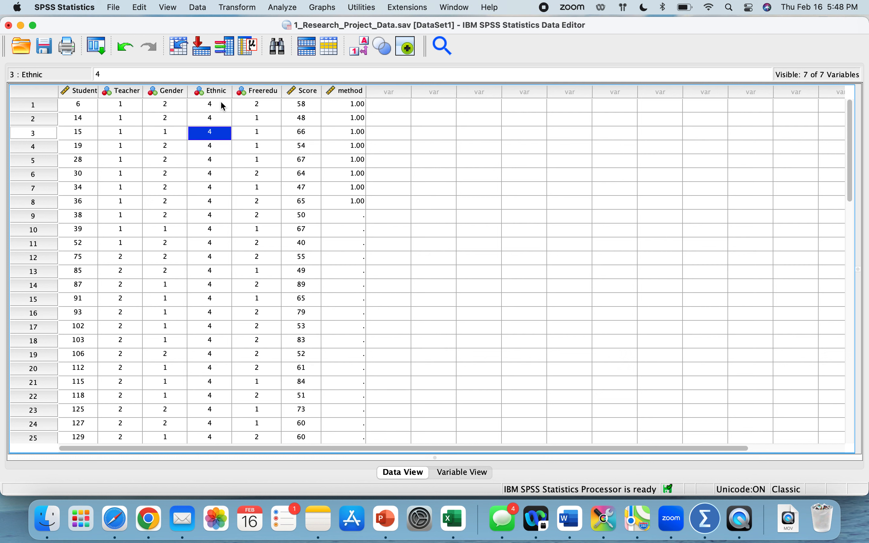
key("Down")
key("Down")
key("Down")
key("Down")
key("Down")
key("Down")
key("Down")
key("Down")
key("Down")
key("Down")
key("Down")
key("Down")
key("Down")
key("Down")
key("Down")
key("Down")
key("Down")
key("Down")
key("Down")
key("Down")
key("Down")
key("Down")
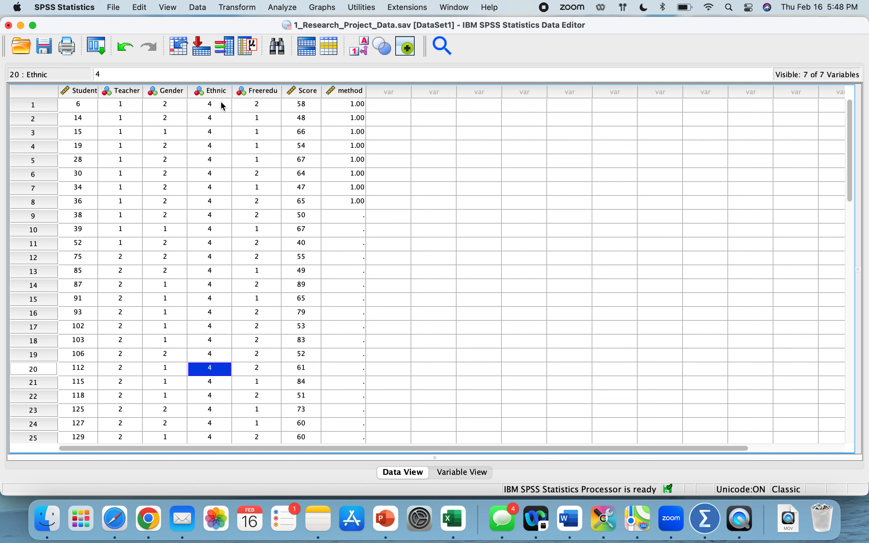
key("Down")
key("Down")
key("Down")
key("Right")
key("Up")
key("Up")
key("Up")
key("Up")
key("Up")
key("Up")
key("Up")
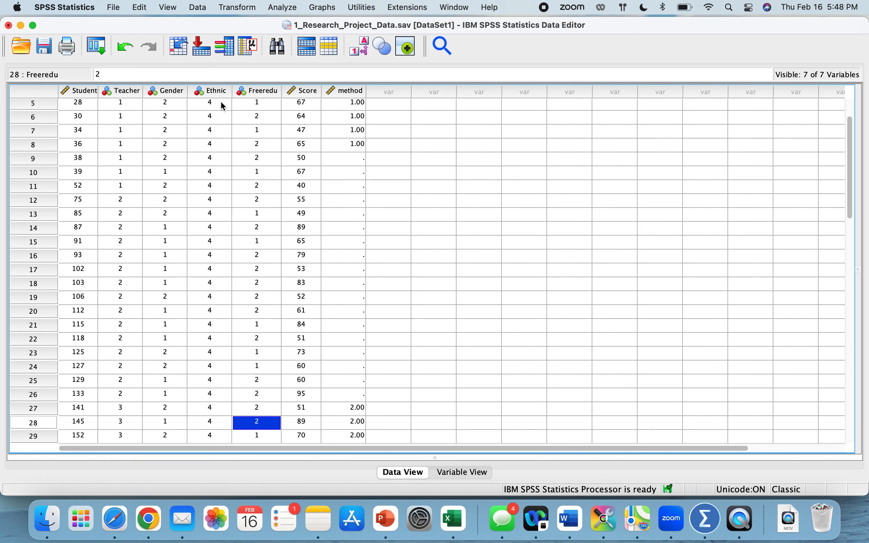
key("Up")
key("Up")
key("Up")
key("Up")
key("Up")
key("Up")
key("Up")
key("Up")
key("Up")
key("Up")
key("Up")
key("Up")
key("Up")
key("Up")
key("Up")
key("Up")
key("Up")
key("Up")
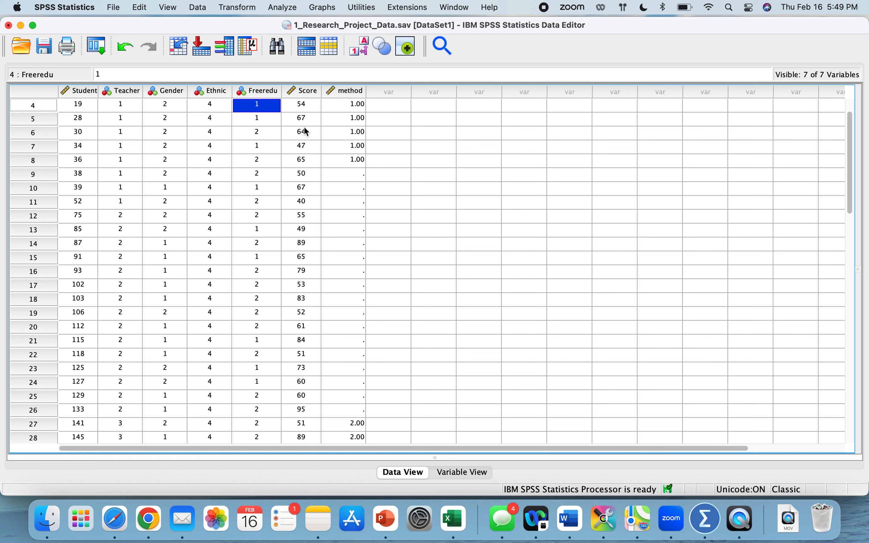
key("Up")
key("Up")
key("Up")
Step: Enter method value 1 for the cases in rows 9 to 13, students 38 through 85
key("Right")
key("Right")
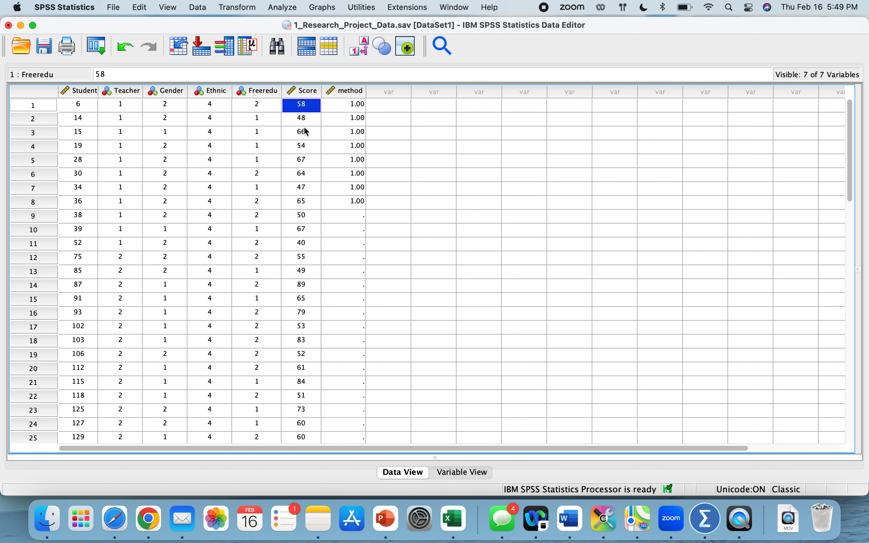
key("Down")
key("Down")
key("Down")
key("Down")
key("Down")
key("Down")
key("Down")
key("Down")
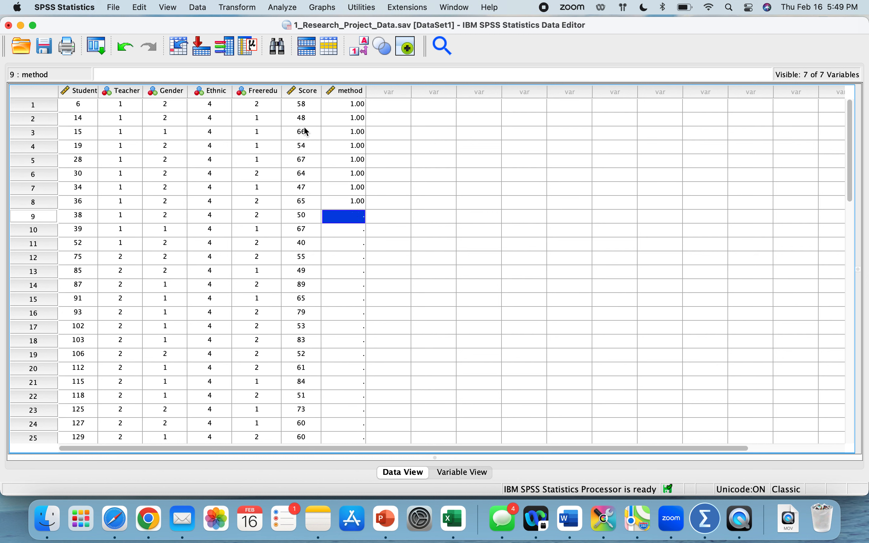
type("1 1 1 1 1")
key("Return")
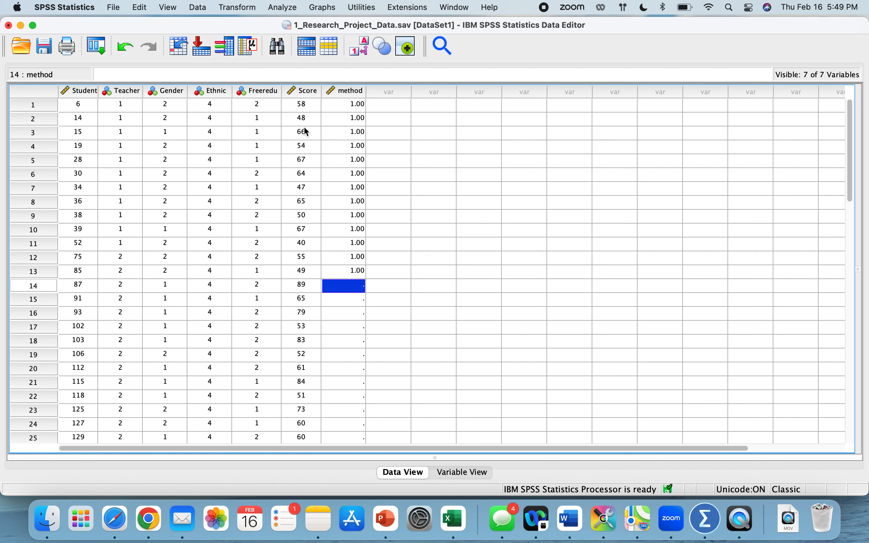
Step: Set up an Independent-Samples T Test with Score as the test variable and method as the grouping variable
left_click(284, 8)
mouse_move(338, 114)
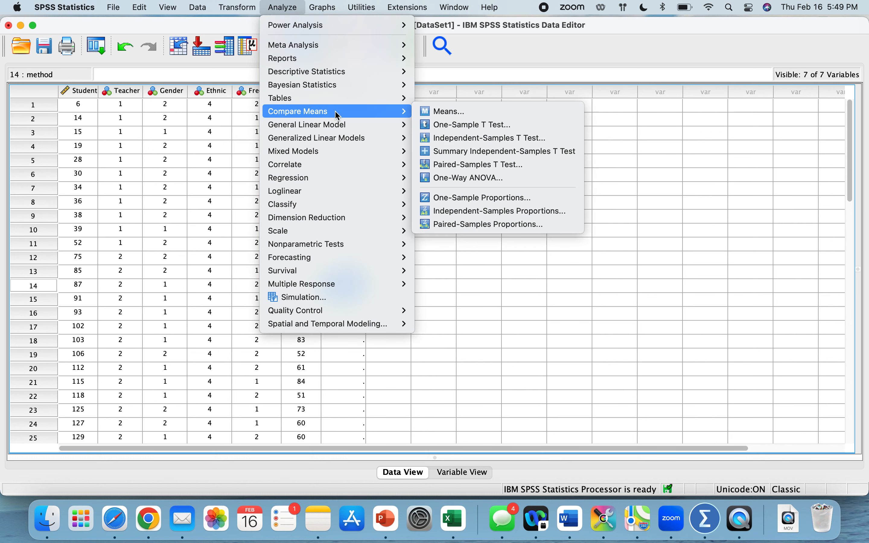
left_click(472, 143)
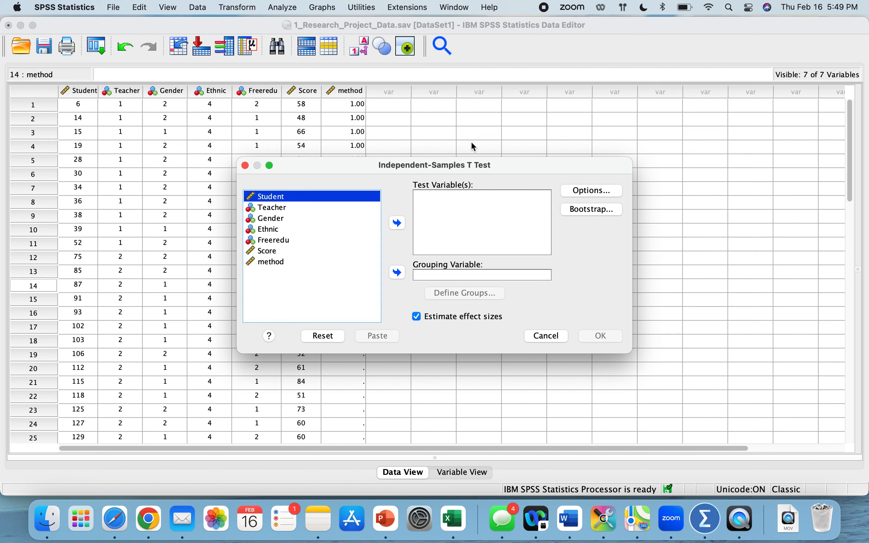
left_click(277, 251)
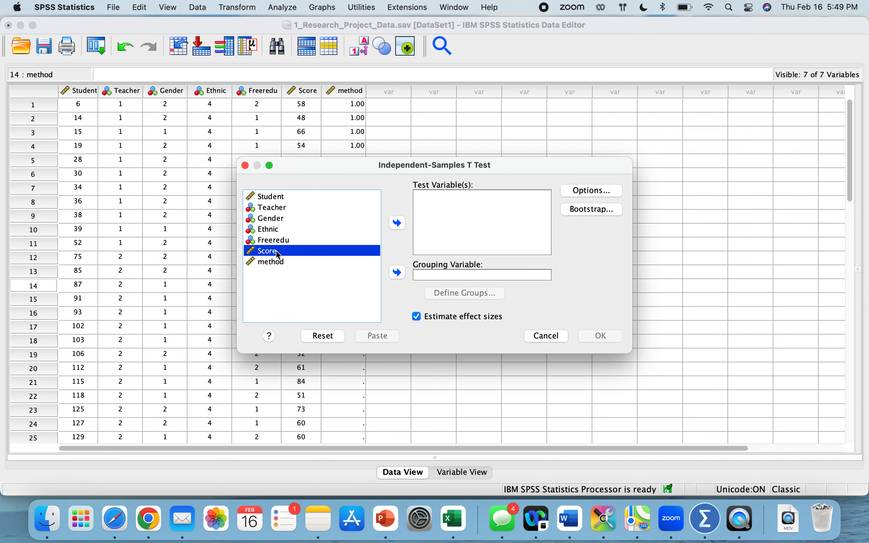
left_click(398, 223)
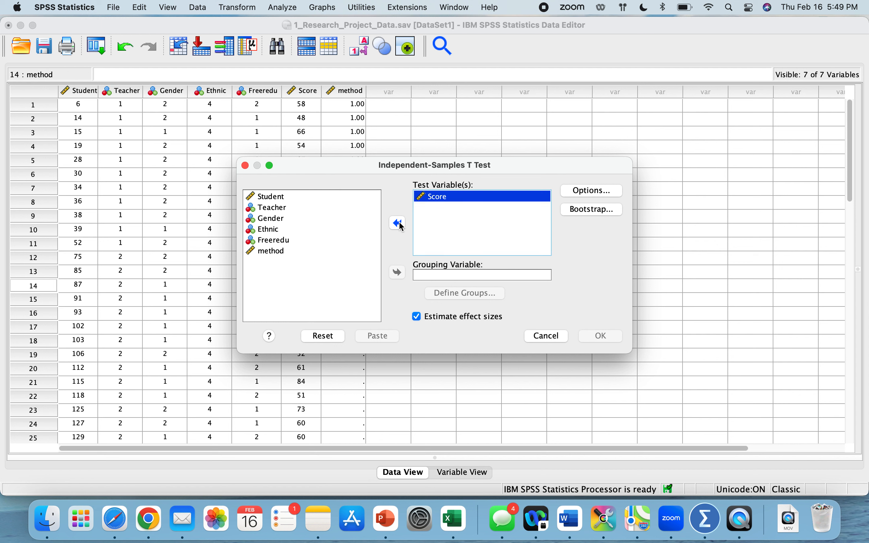
left_click(446, 278)
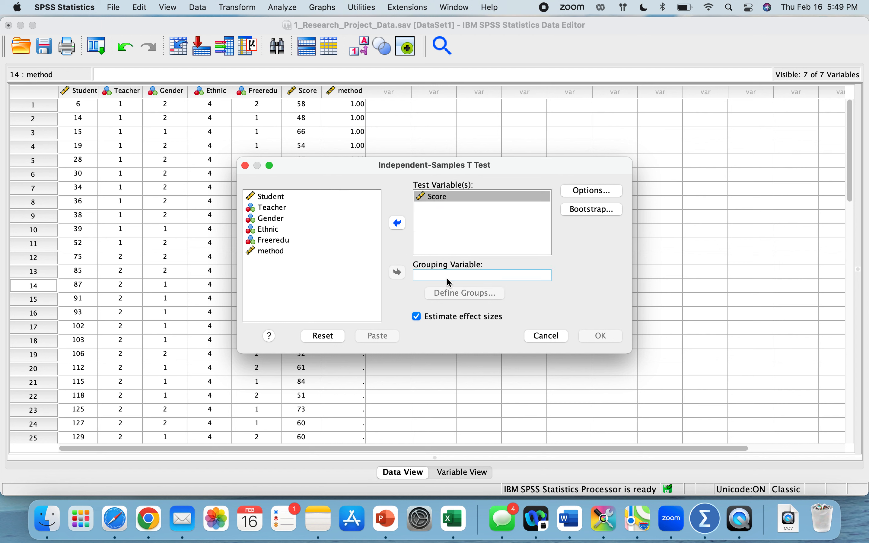
left_click(278, 251)
left_click(397, 278)
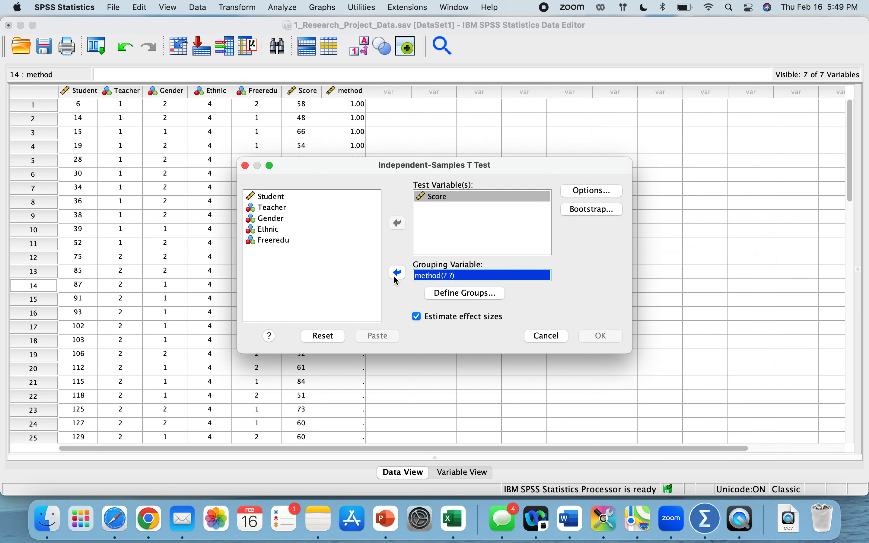
Step: Define the method groups with the specified values 1 and 2 and run the t test
left_click(467, 296)
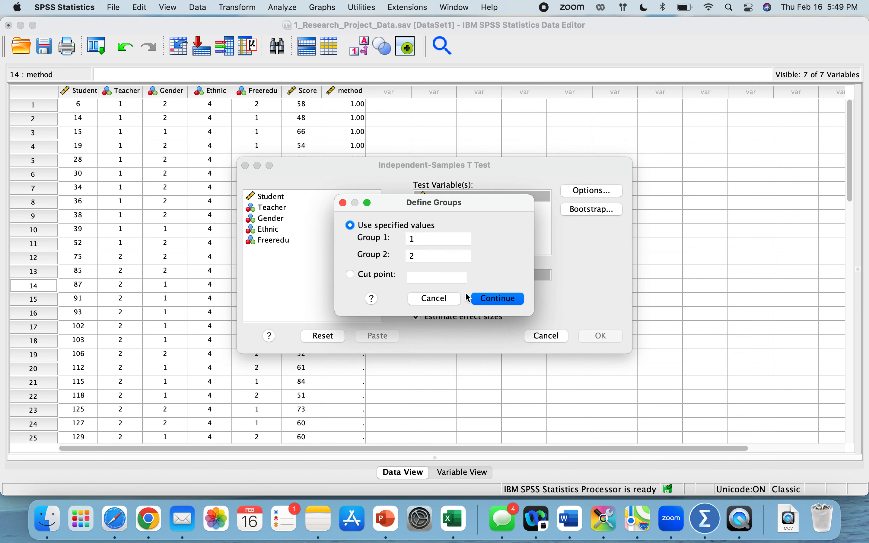
left_click(497, 299)
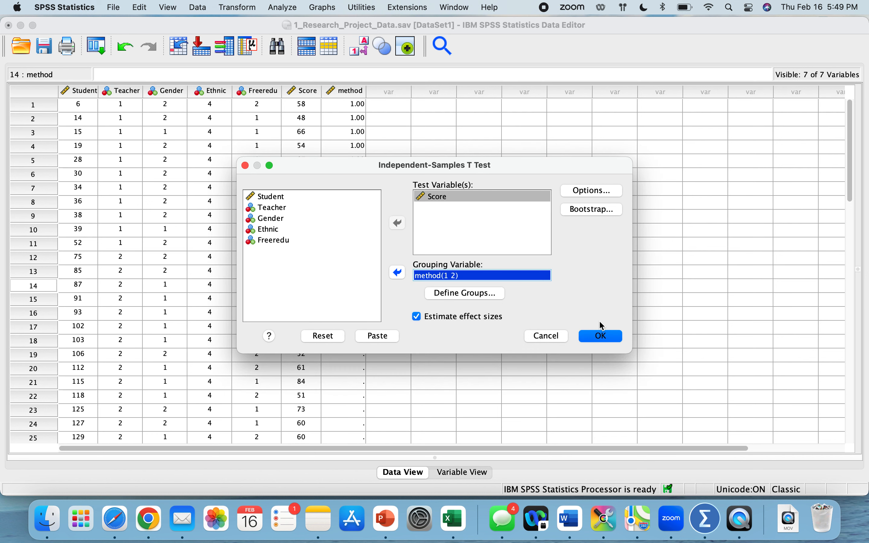
left_click(605, 336)
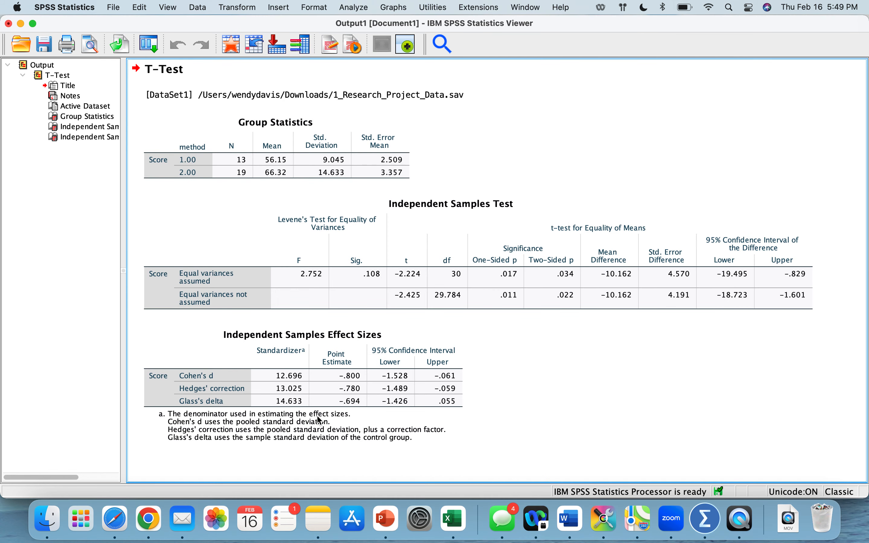